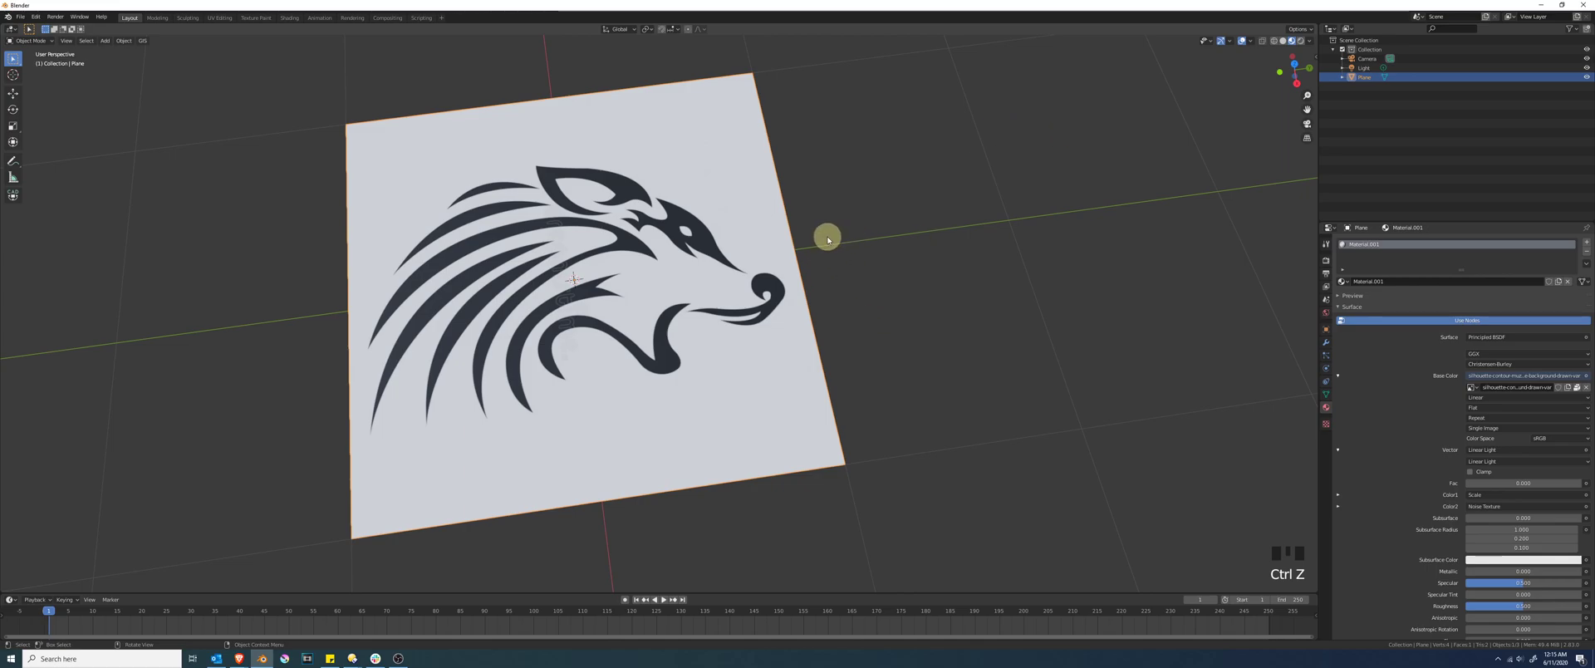
# Step: Preview a 0.016 noise mix factor on the wolf edges, then return it to 0.000
pyautogui.click(1489, 483)
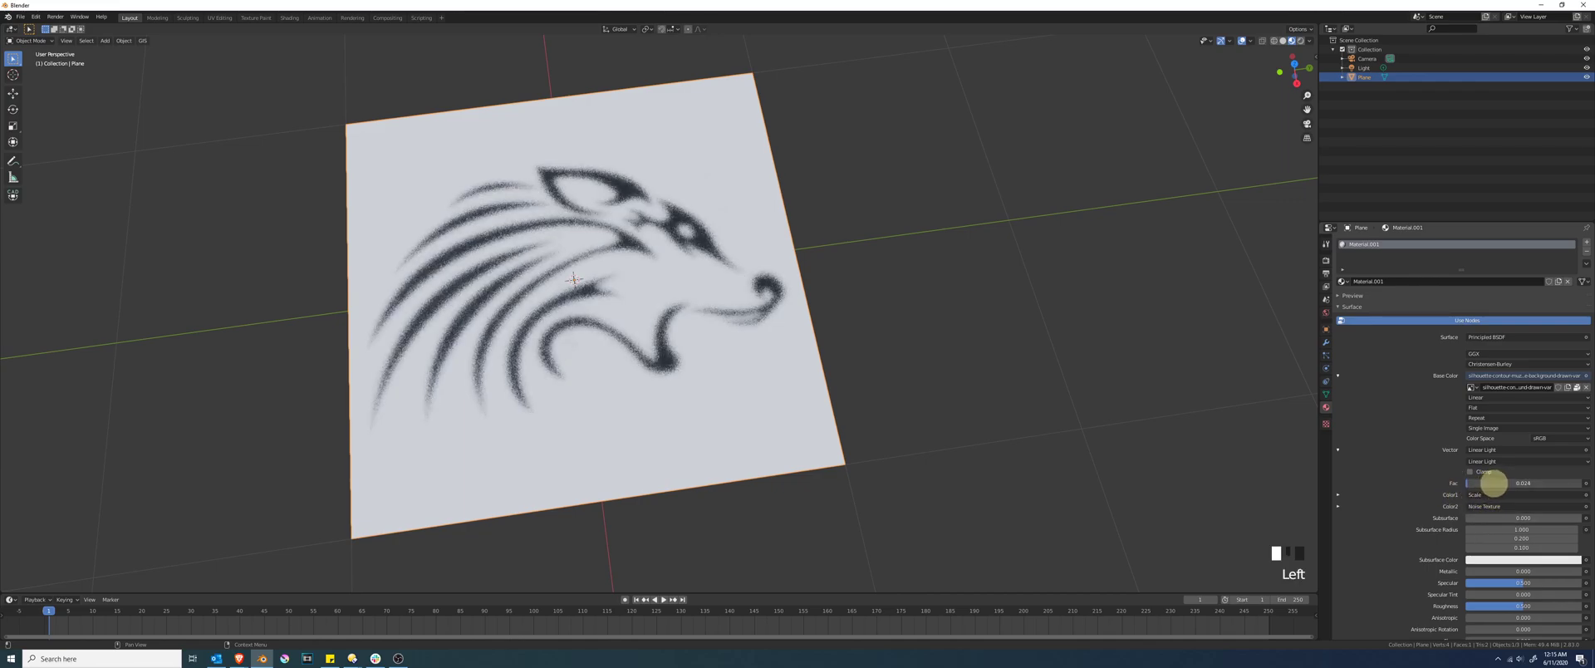
pyautogui.moveTo(1489, 483); pyautogui.dragTo(1490, 483)
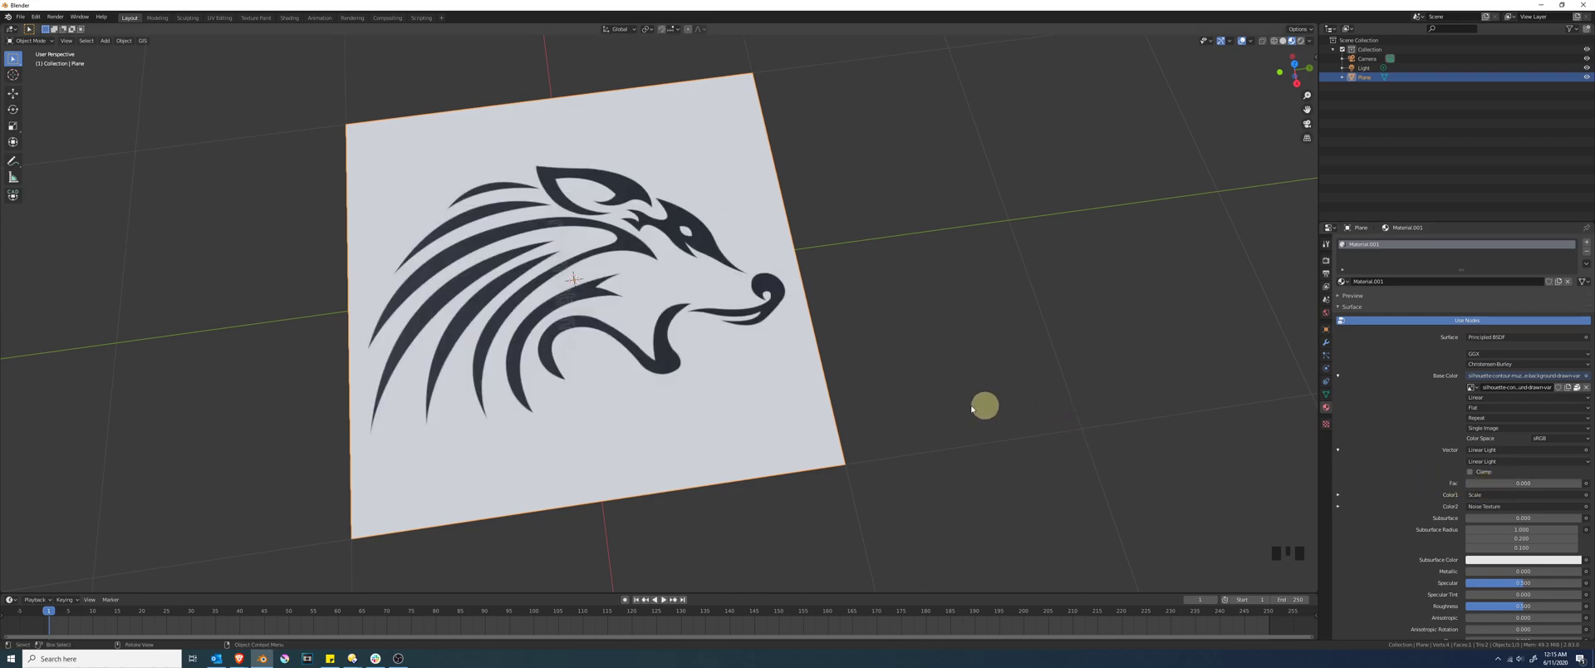
pyautogui.moveTo(239, 658)
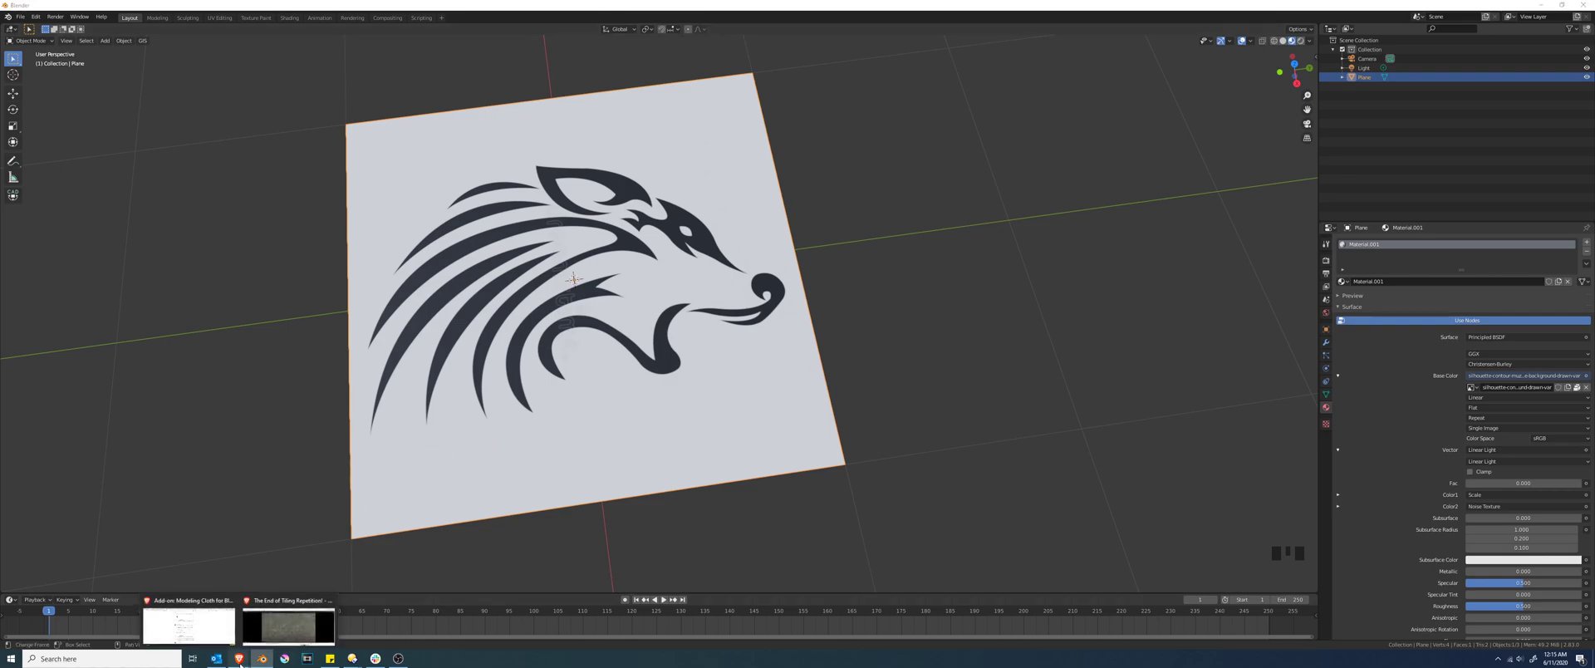
pyautogui.click(287, 628)
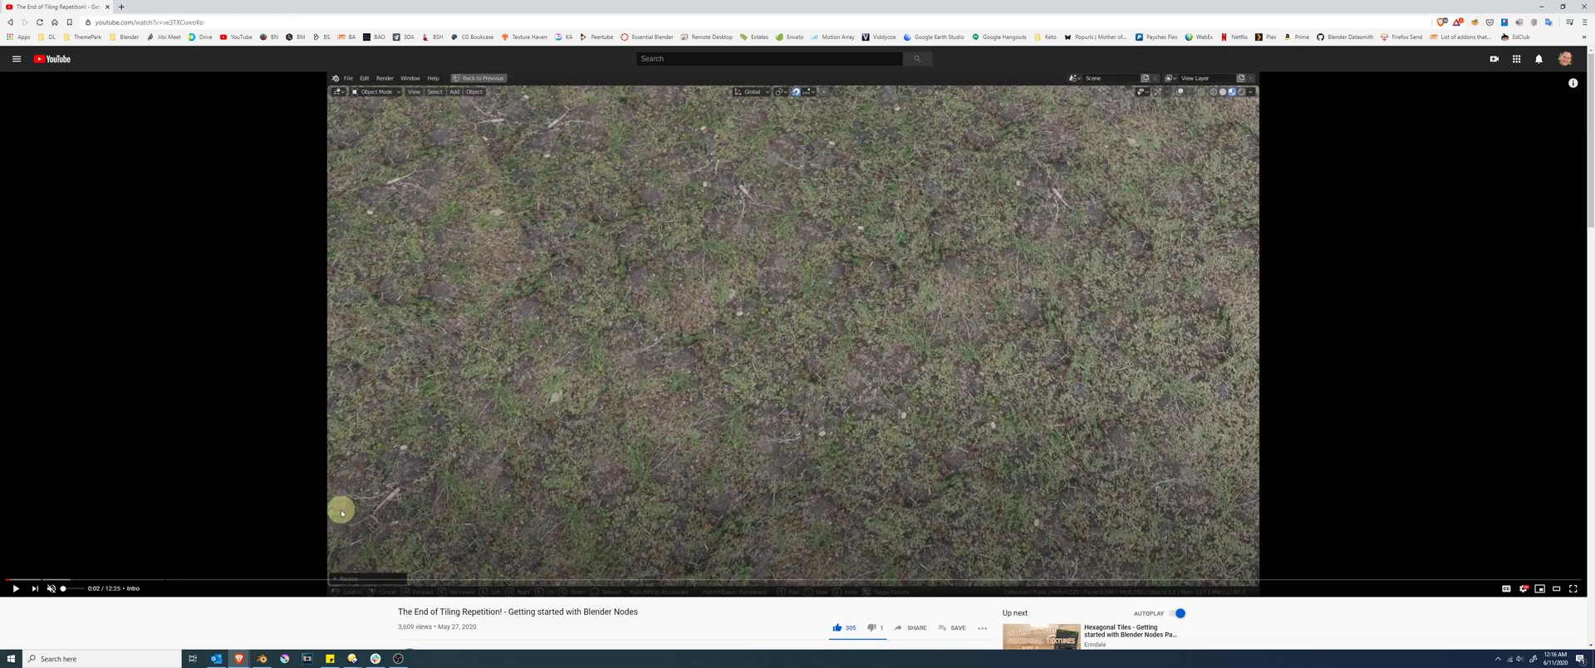
pyautogui.click(263, 660)
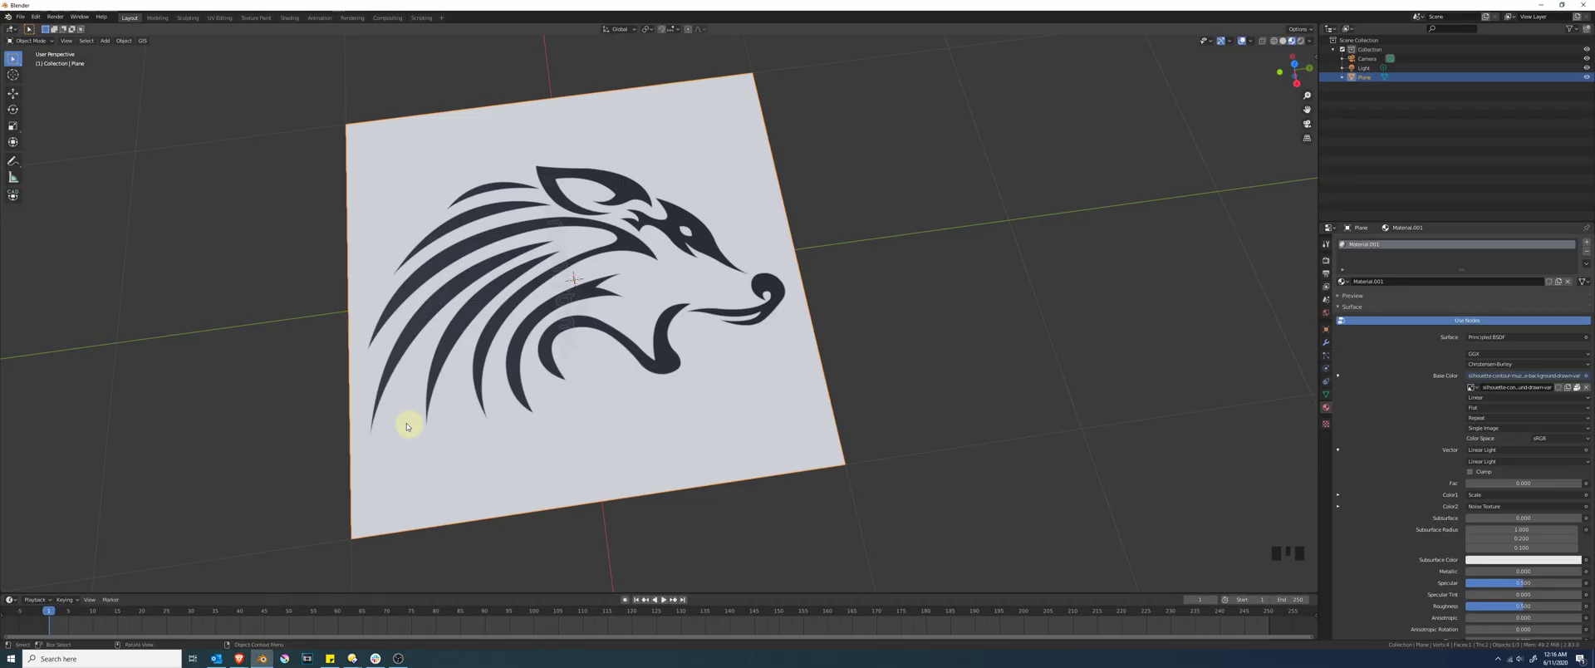
# Step: Start a new General scene, discarding the old scene's unsaved changes
pyautogui.hotkey('ctrl', 'n')
pyautogui.click(673, 341)
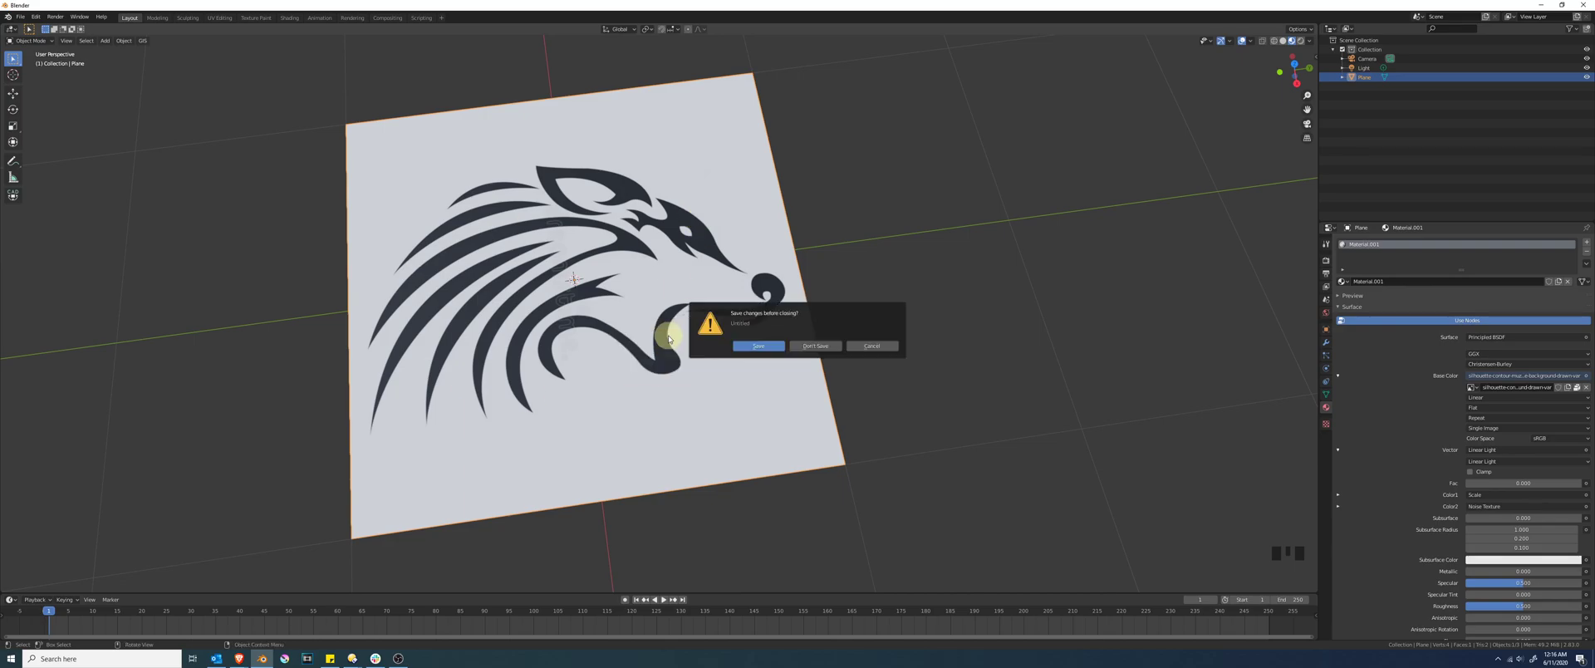
pyautogui.click(810, 344)
pyautogui.click(603, 319)
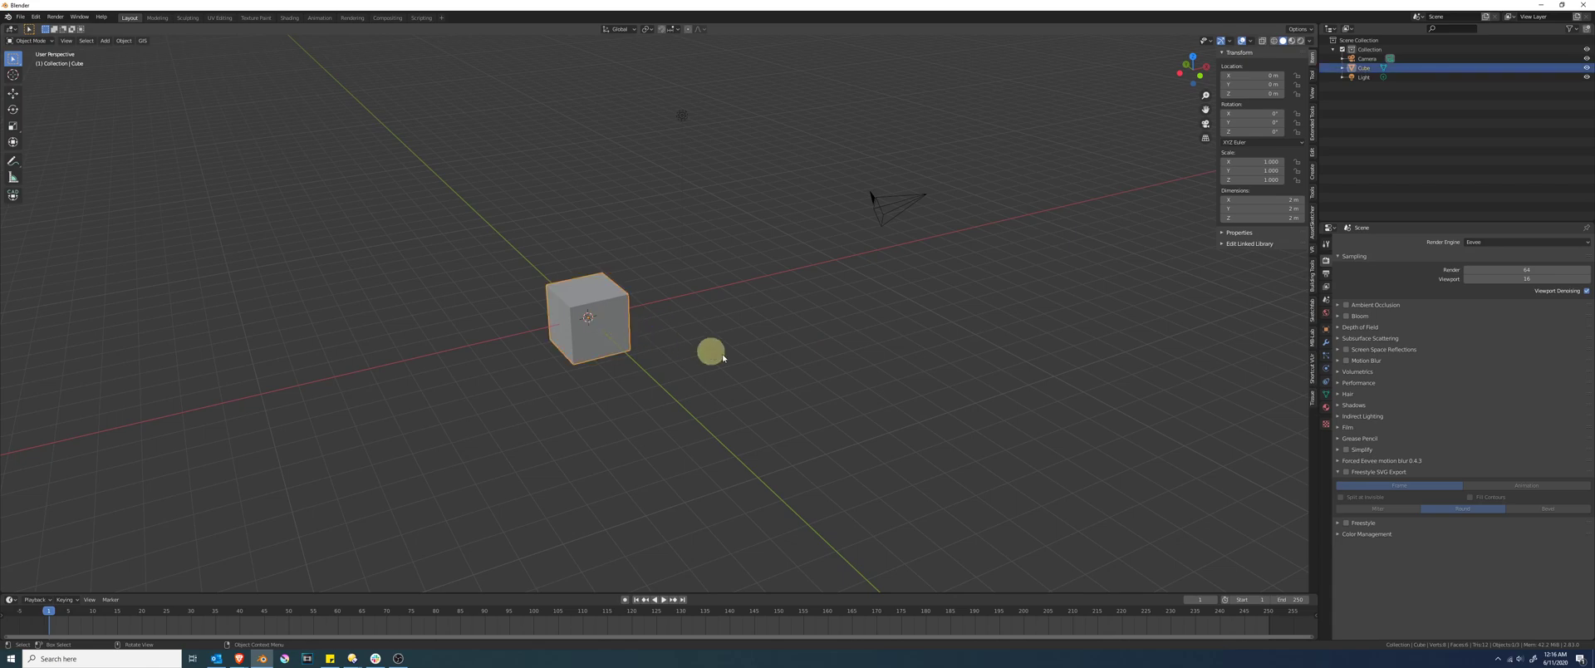
# Step: Turn on the Shortcut VUr on-screen key display and hide the sidebar
pyautogui.click(1310, 365)
pyautogui.click(1249, 68)
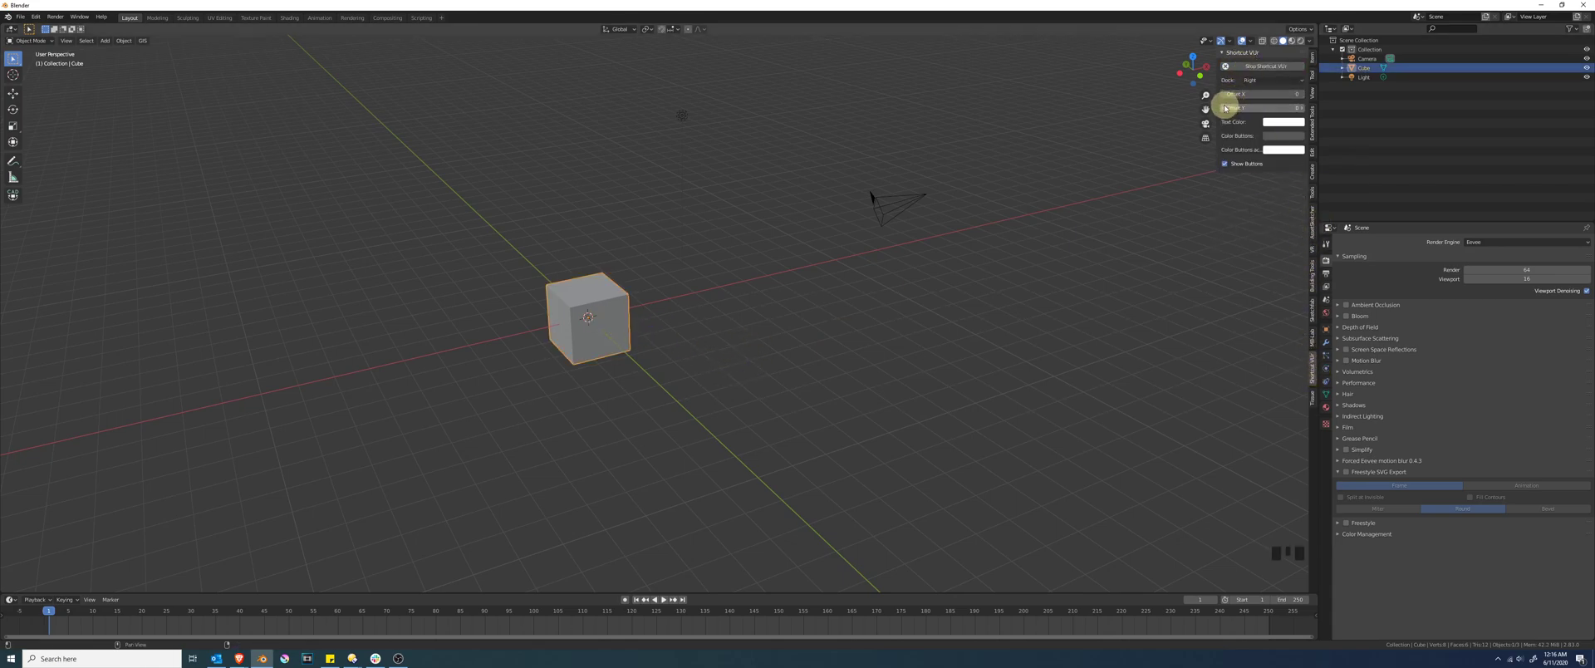
pyautogui.moveTo(1215, 102); pyautogui.dragTo(1343, 99)
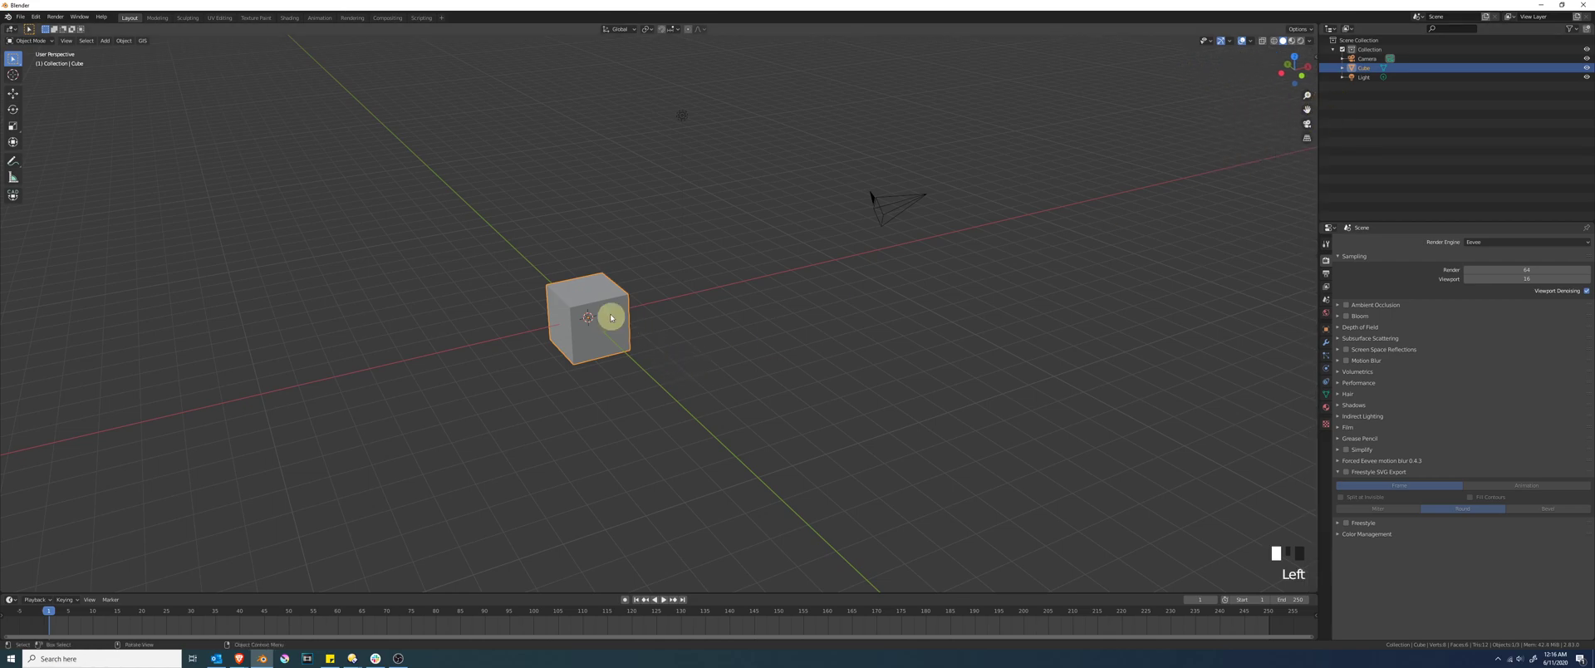
# Step: Replace the default cube with a plane mesh and switch to the Shading workspace
pyautogui.press('x')
pyautogui.hotkey('shift', 'a')
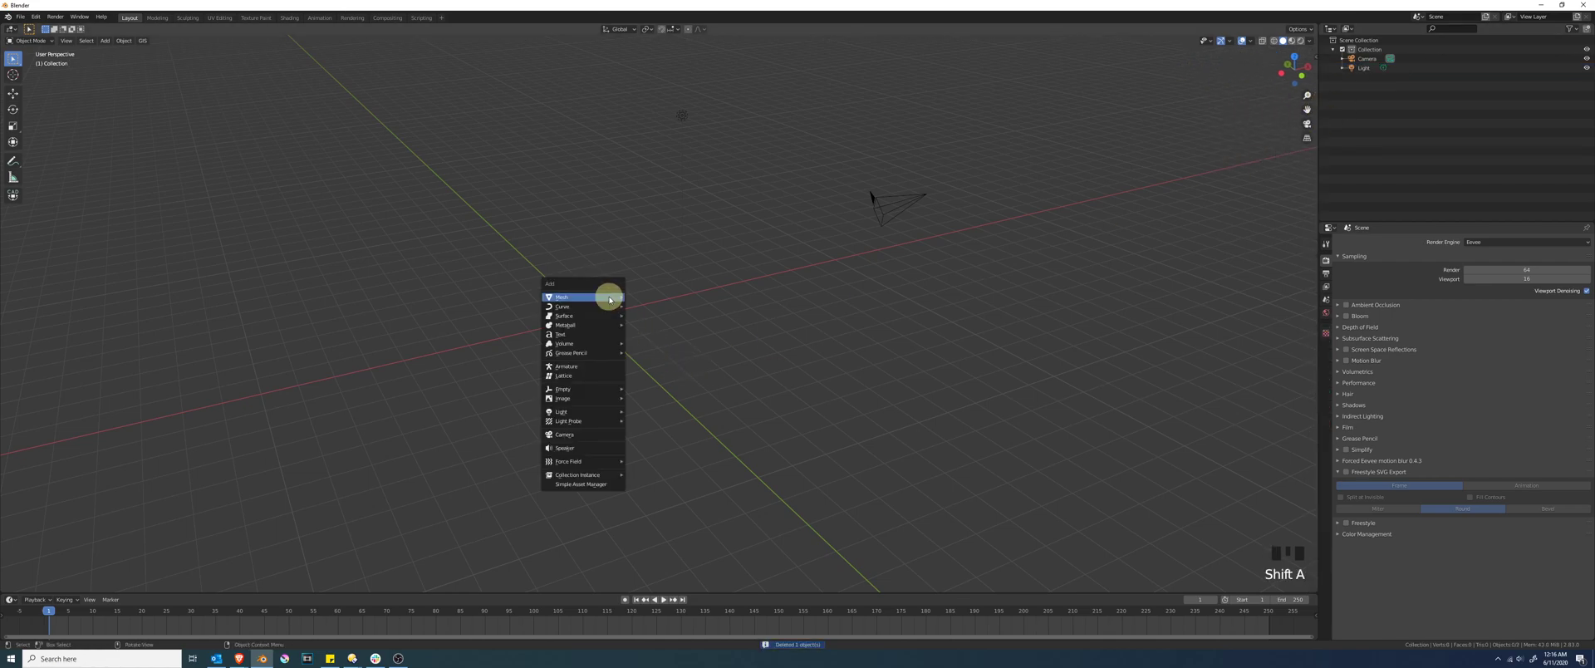
pyautogui.click(645, 296)
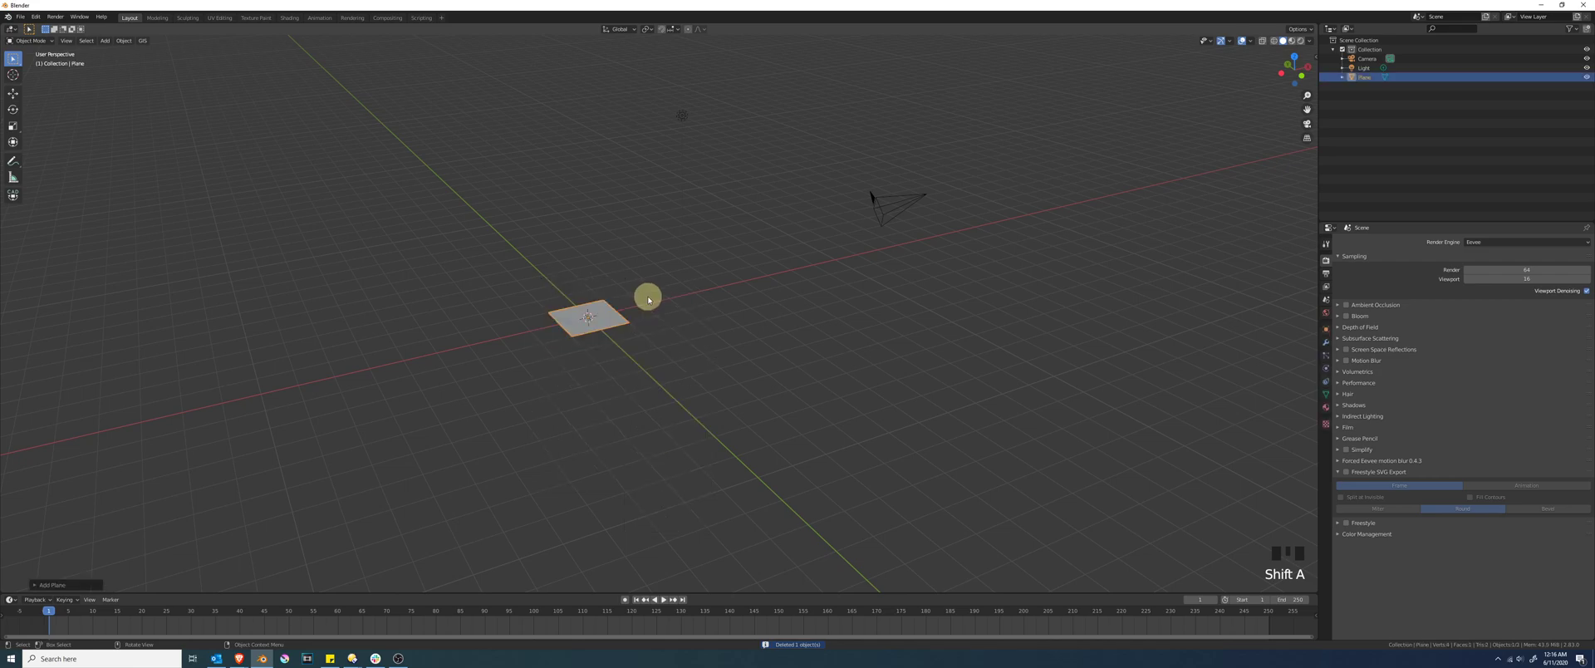
pyautogui.moveTo(613, 320); pyautogui.dragTo(640, 351, button='middle')
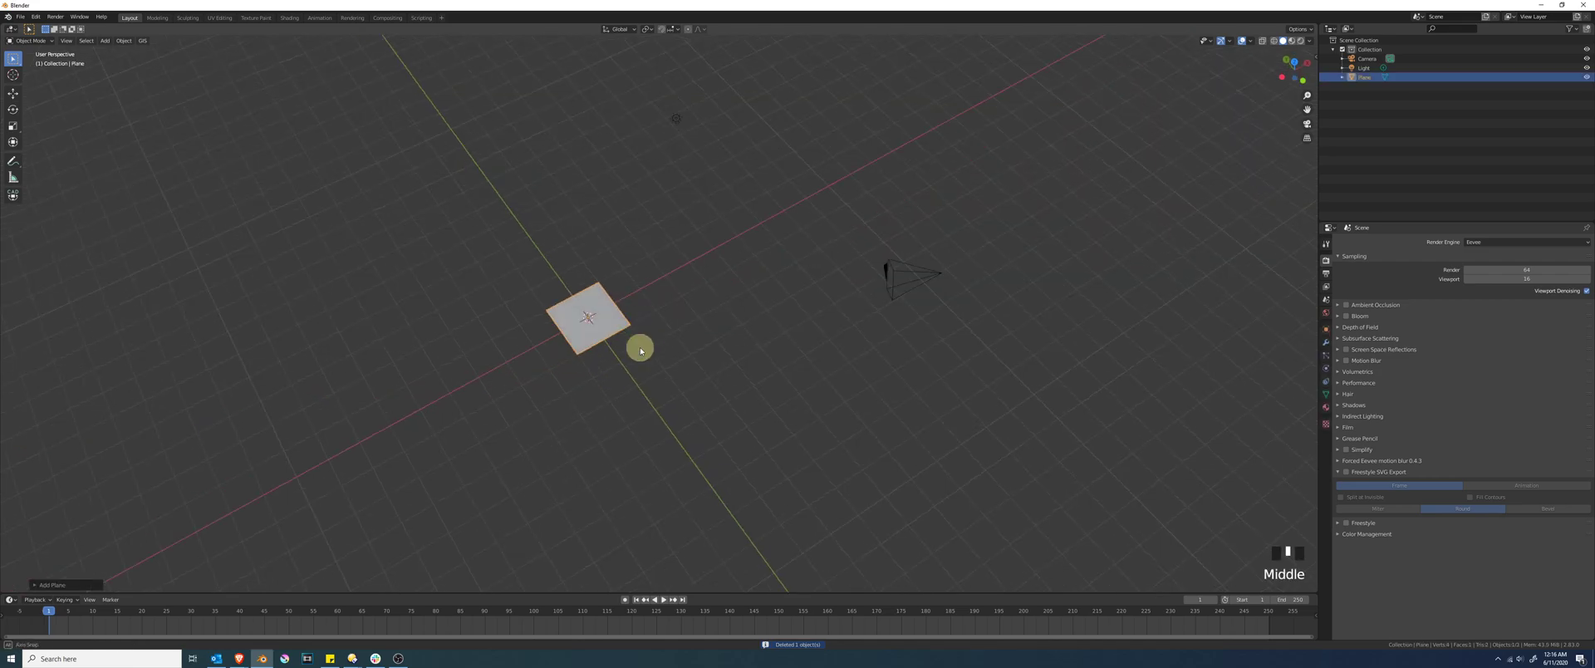
pyautogui.click(284, 17)
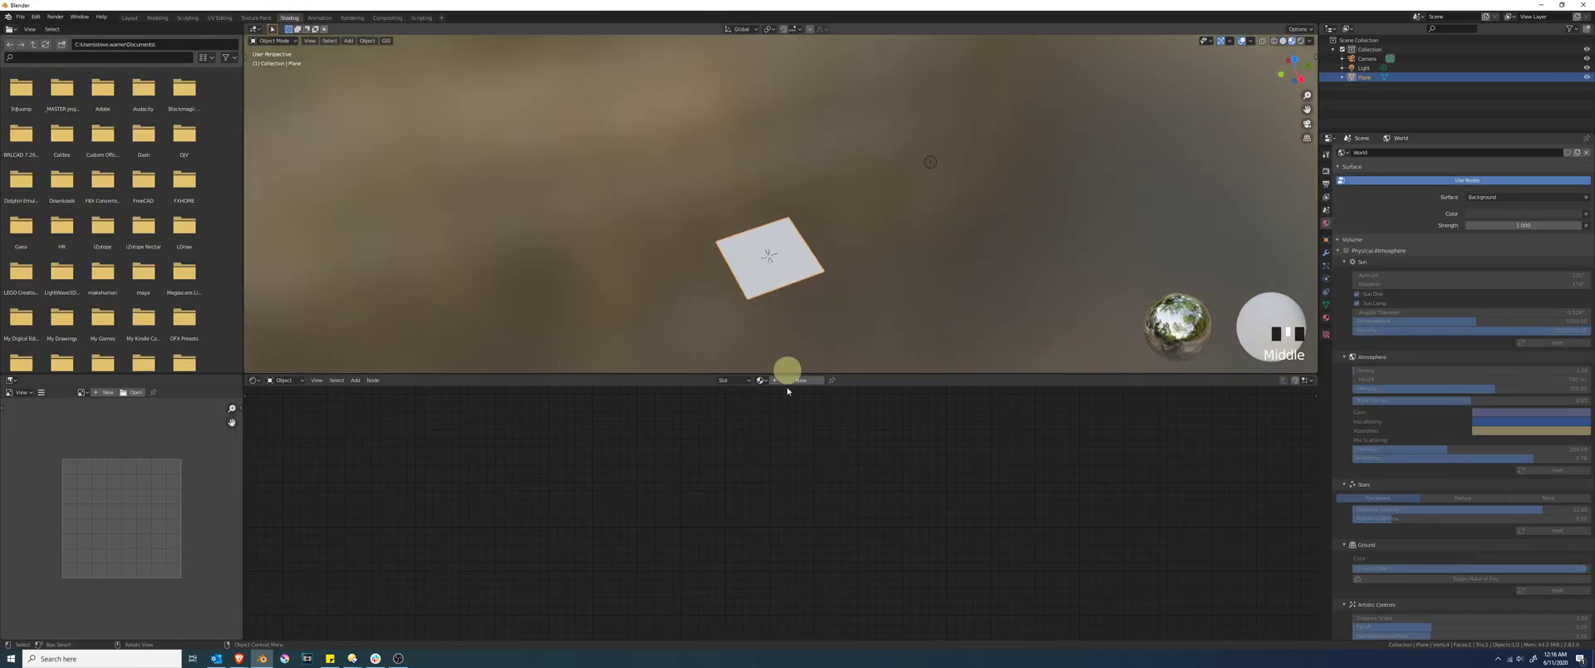
# Step: Create Material.001 for the plane and select its Principled BSDF node
pyautogui.click(802, 381)
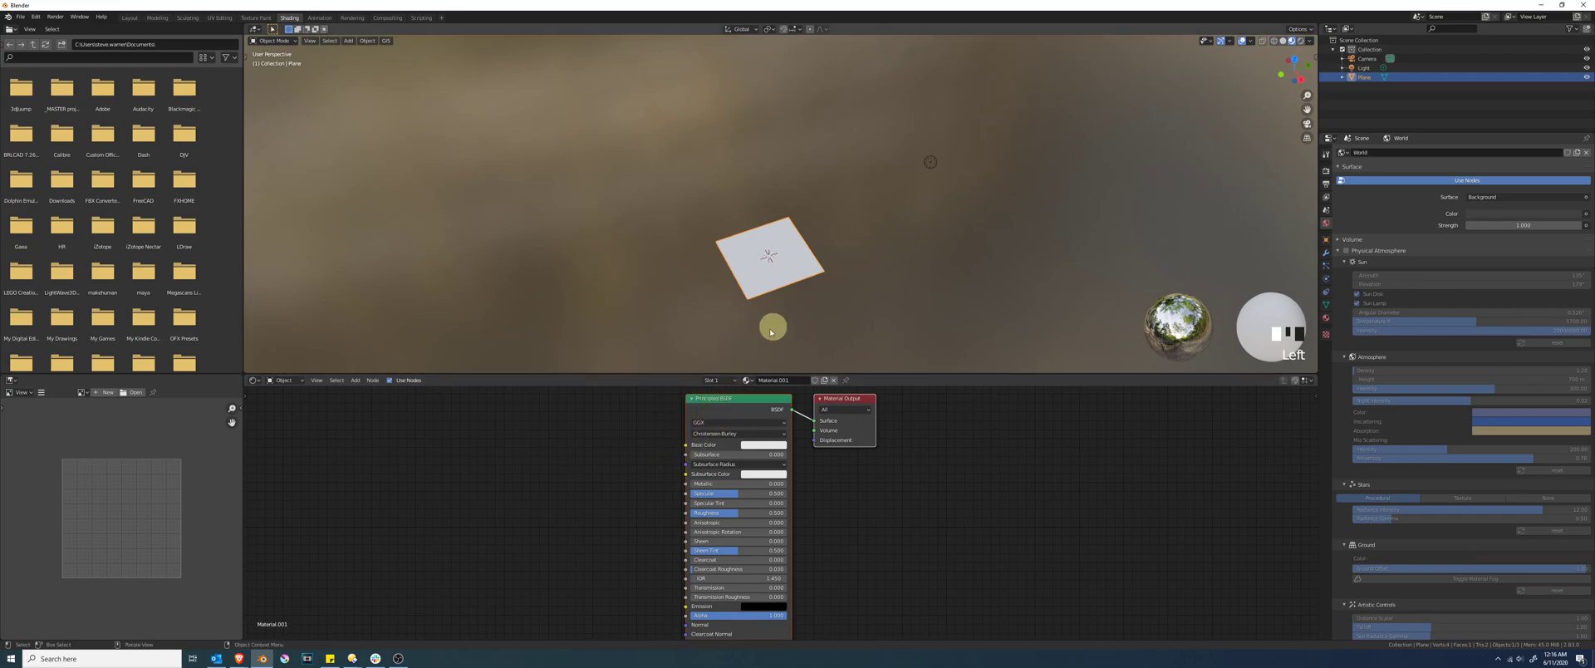
pyautogui.scroll(3, 756, 291)
pyautogui.click(716, 407)
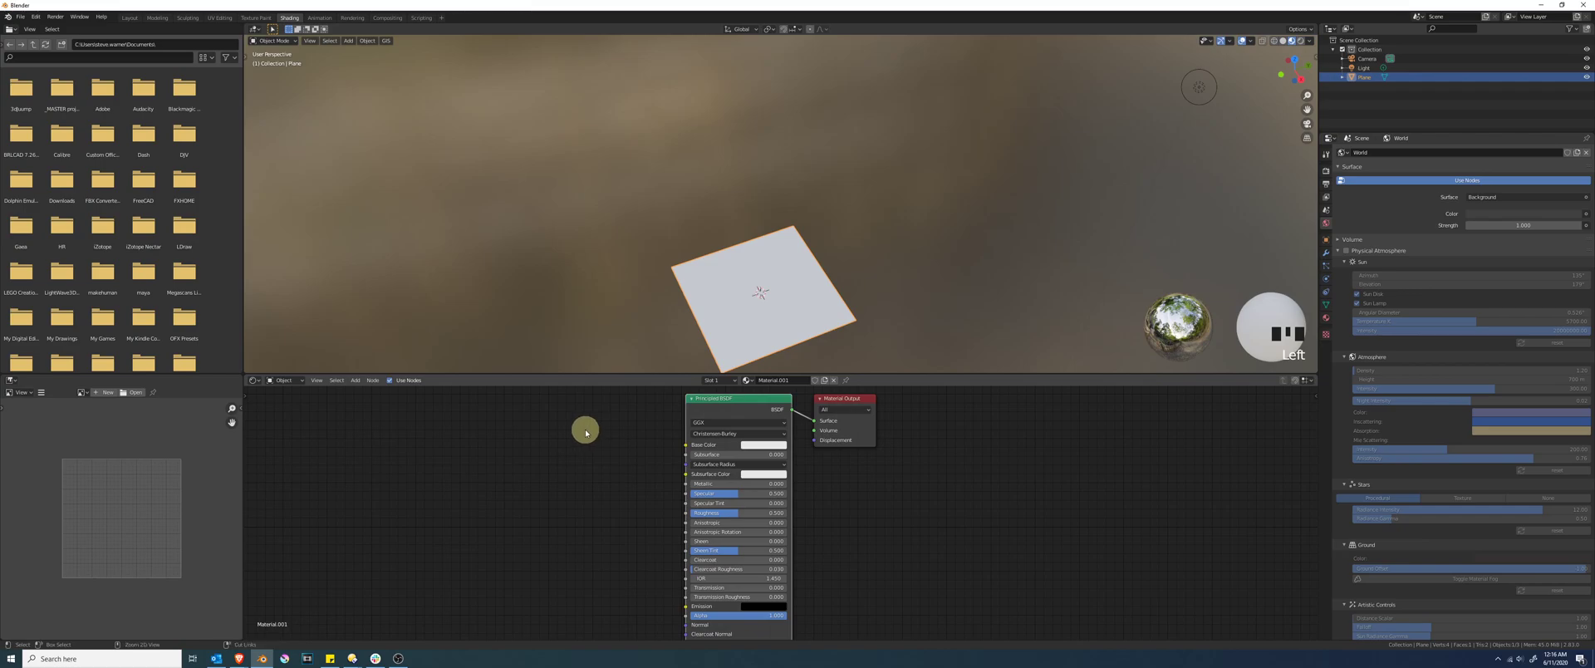
# Step: Add the Ctrl+T texture node chain and load the wolf silhouette image from the Desktop
pyautogui.hotkey('ctrl', 't')
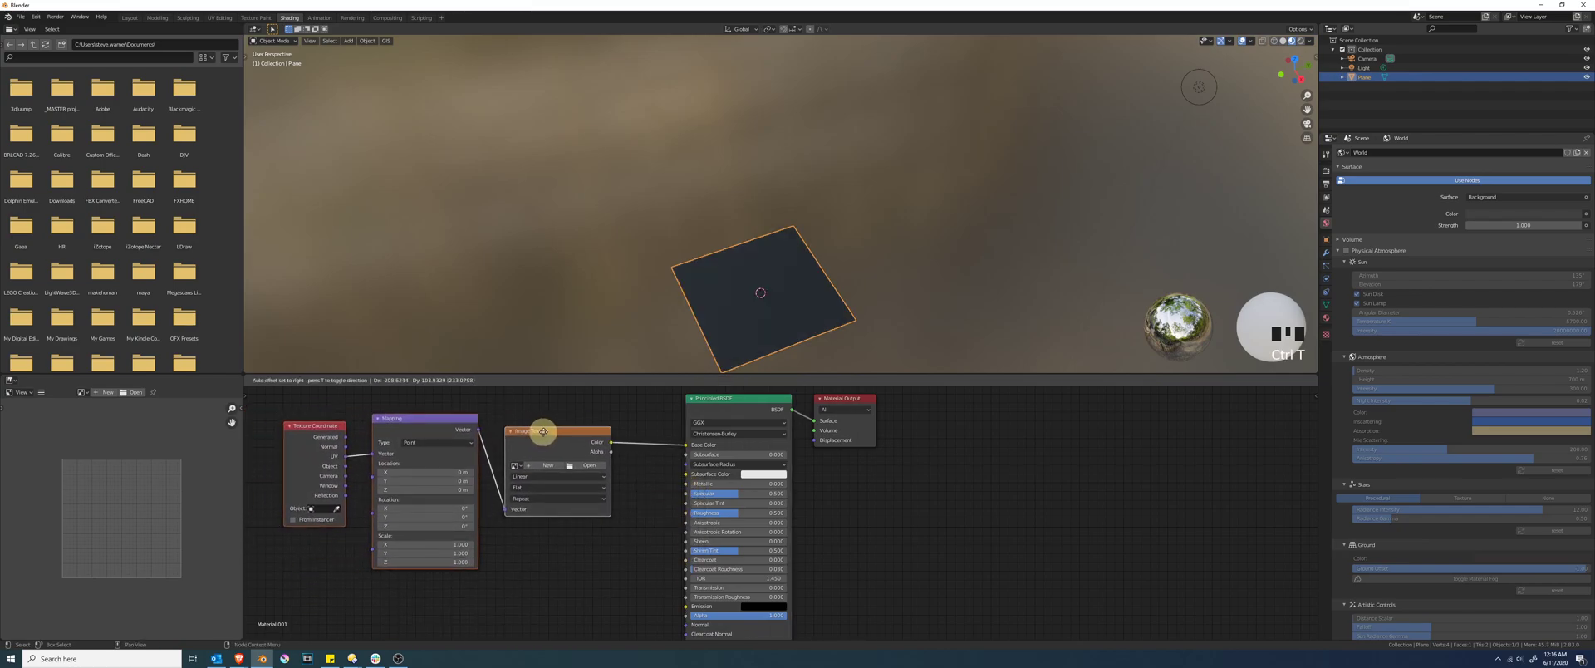
pyautogui.click(553, 426)
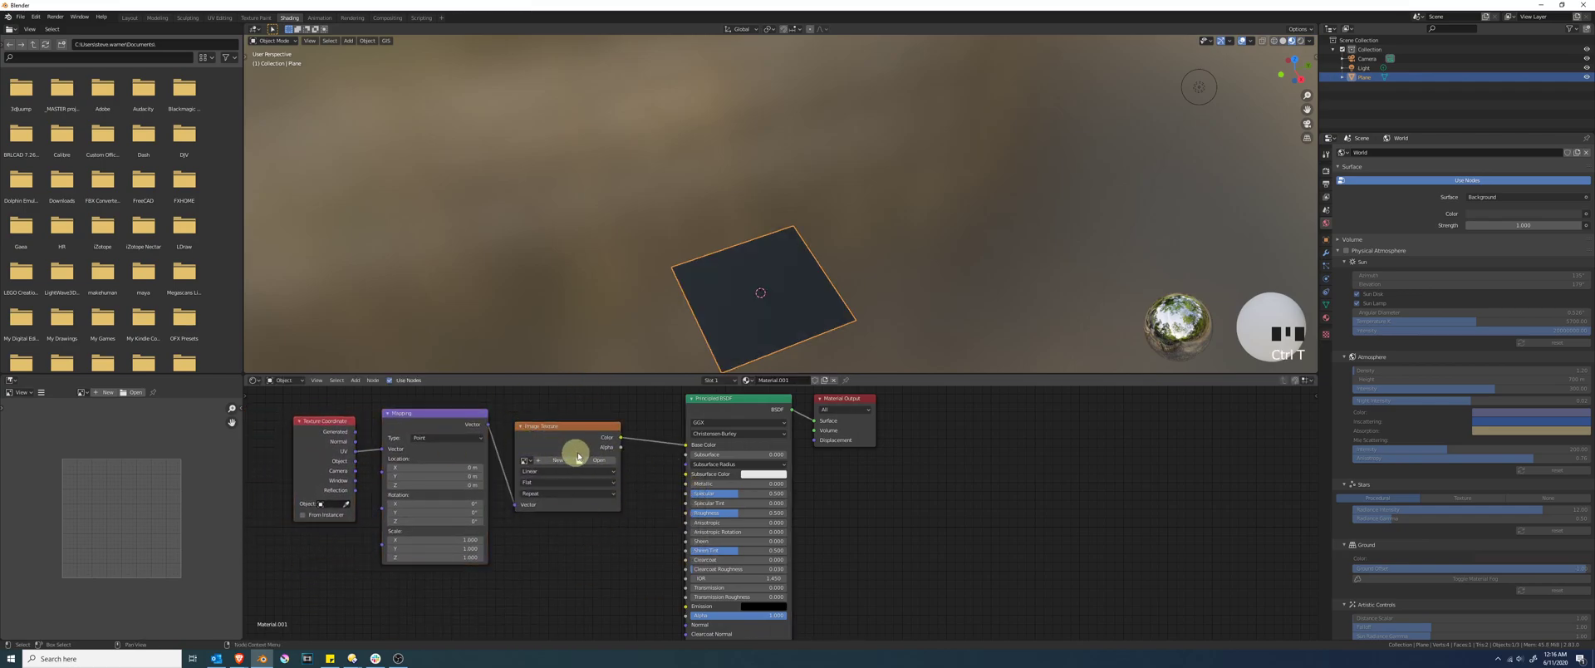
pyautogui.click(598, 460)
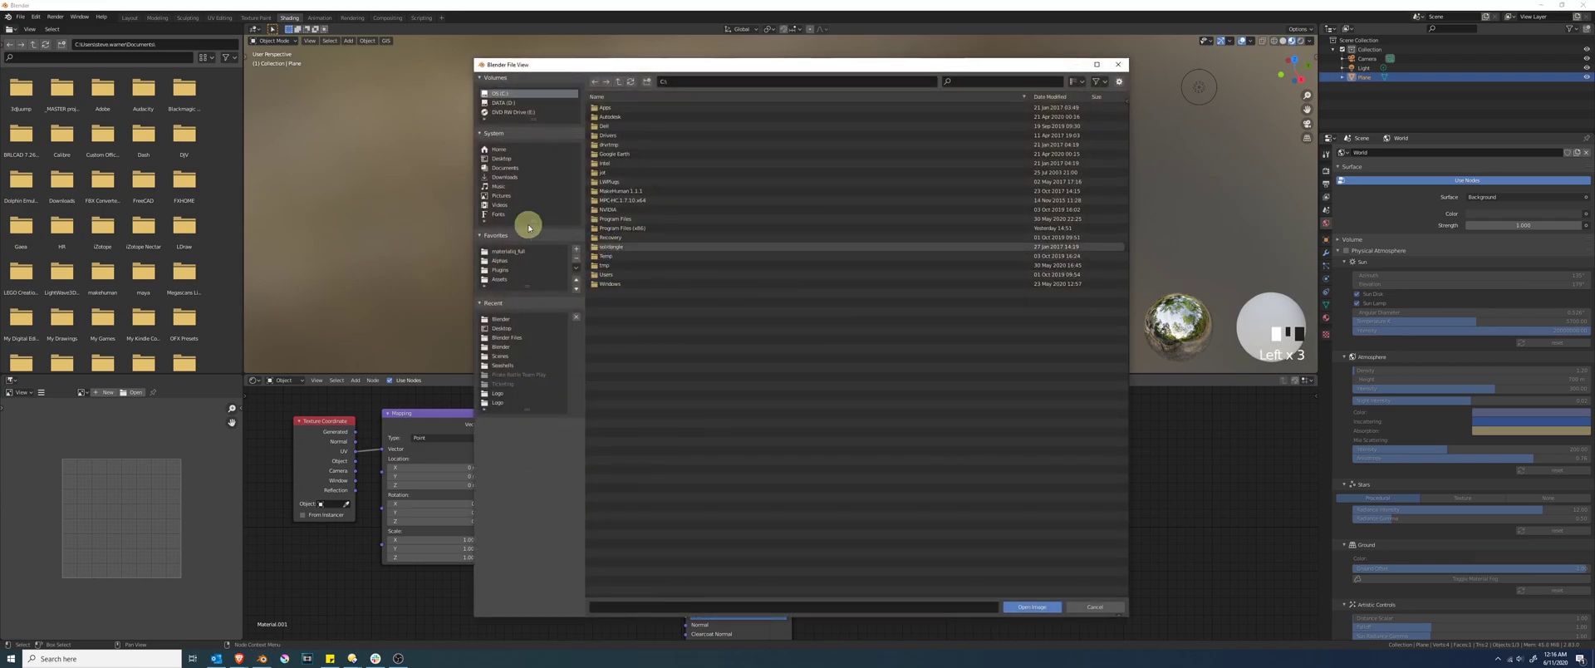
pyautogui.click(501, 158)
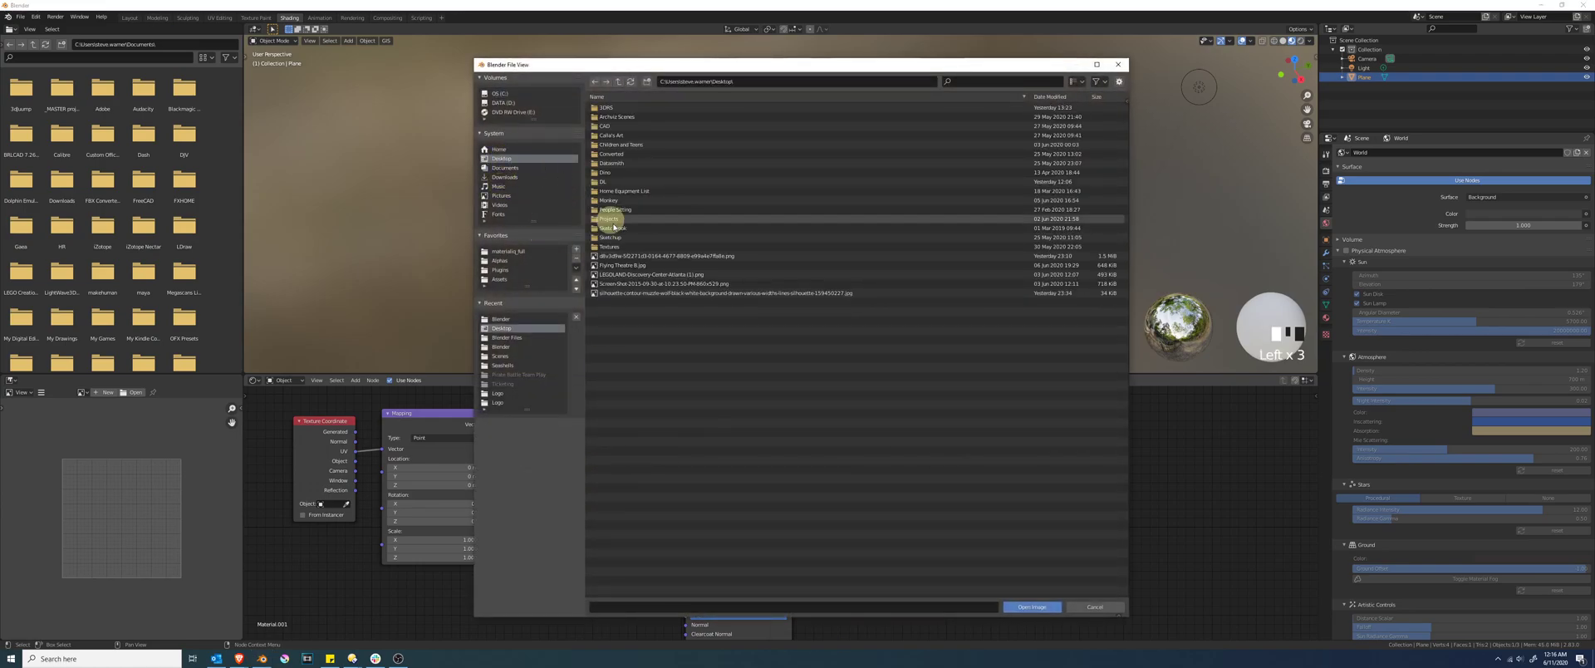
pyautogui.click(1076, 82)
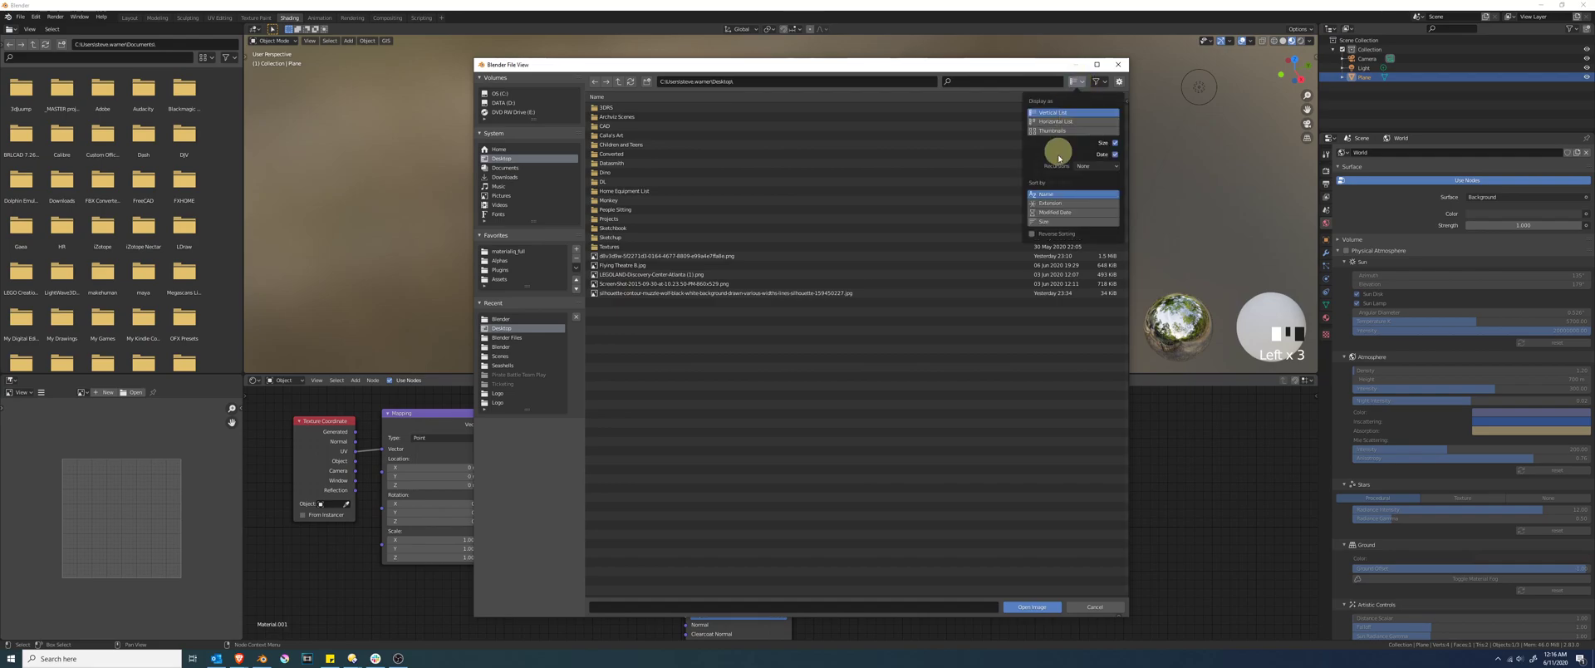
pyautogui.click(1052, 130)
pyautogui.doubleClick(1044, 274)
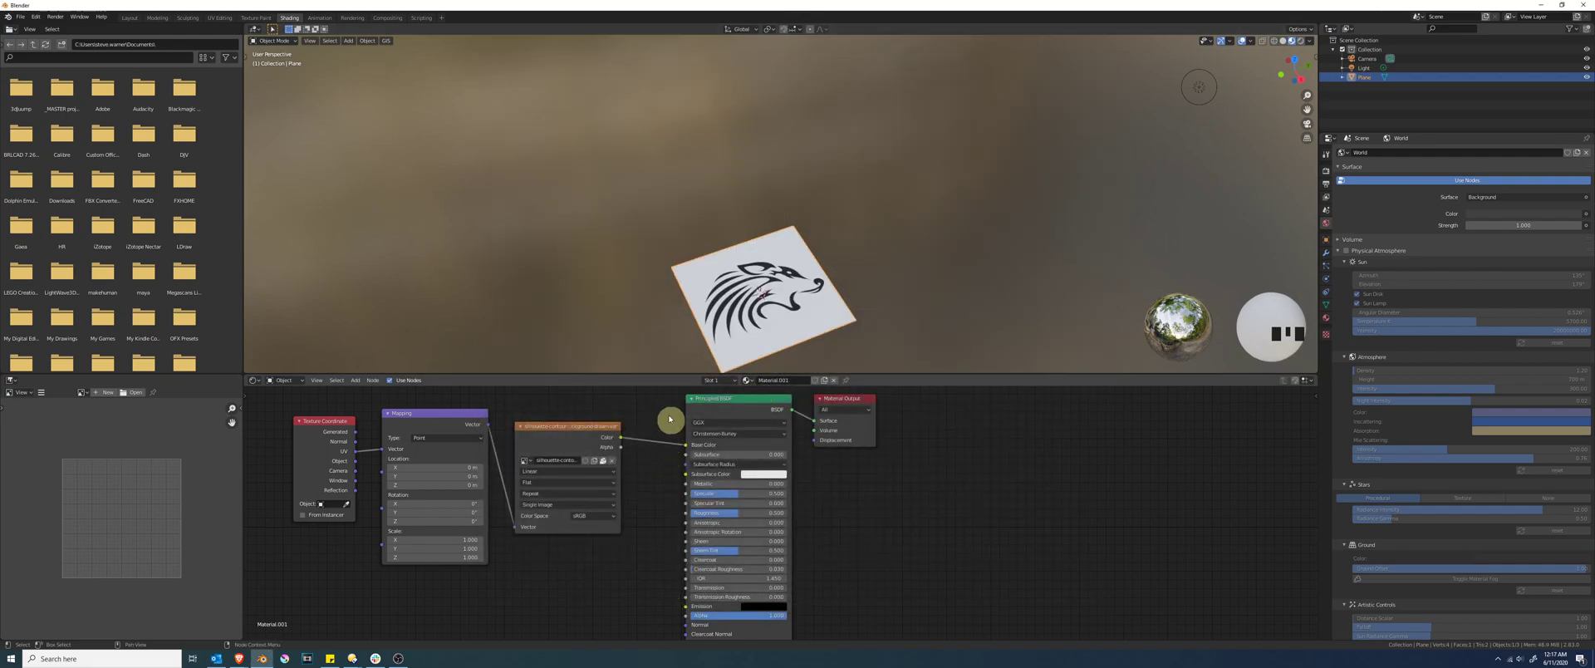
pyautogui.moveTo(563, 429); pyautogui.dragTo(590, 416)
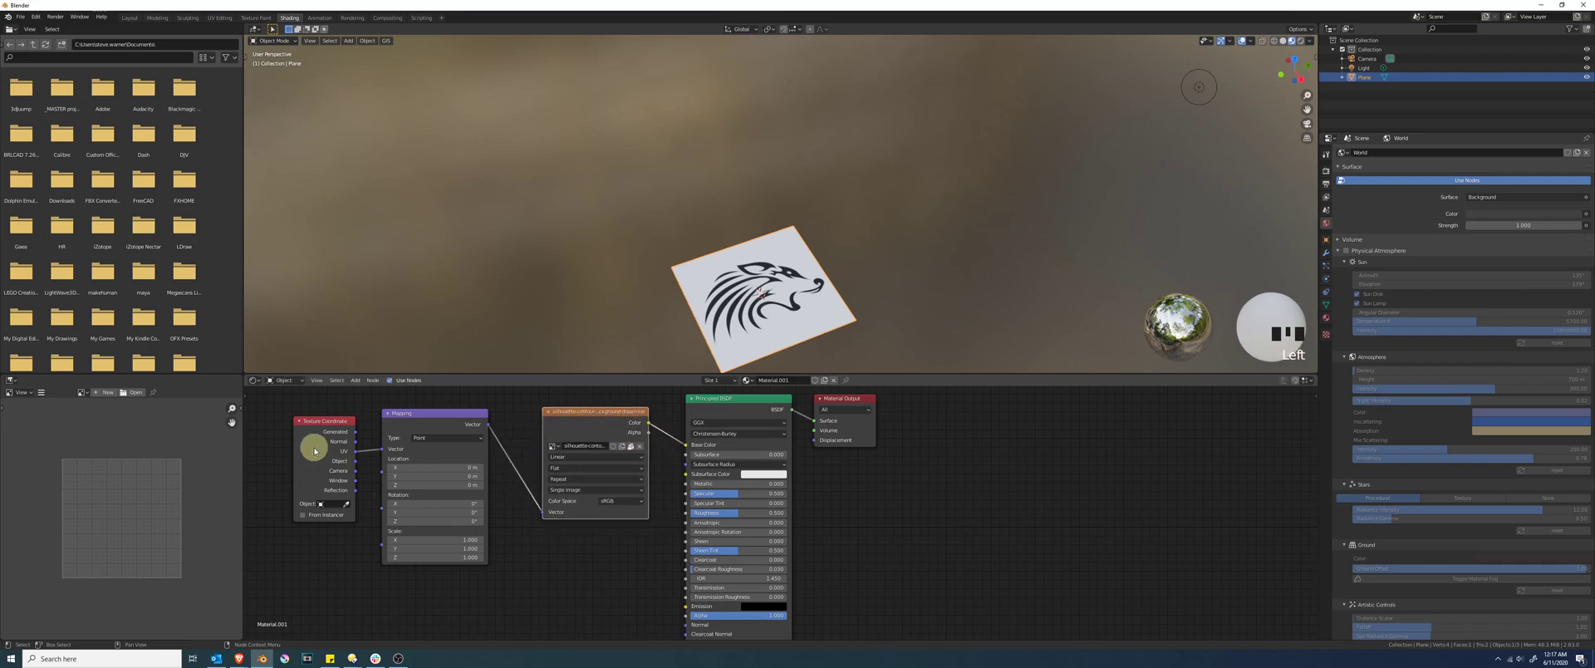
# Step: Link UV coordinates into the Mapping node and shift the coordinate nodes left
pyautogui.moveTo(355, 451); pyautogui.dragTo(383, 451)
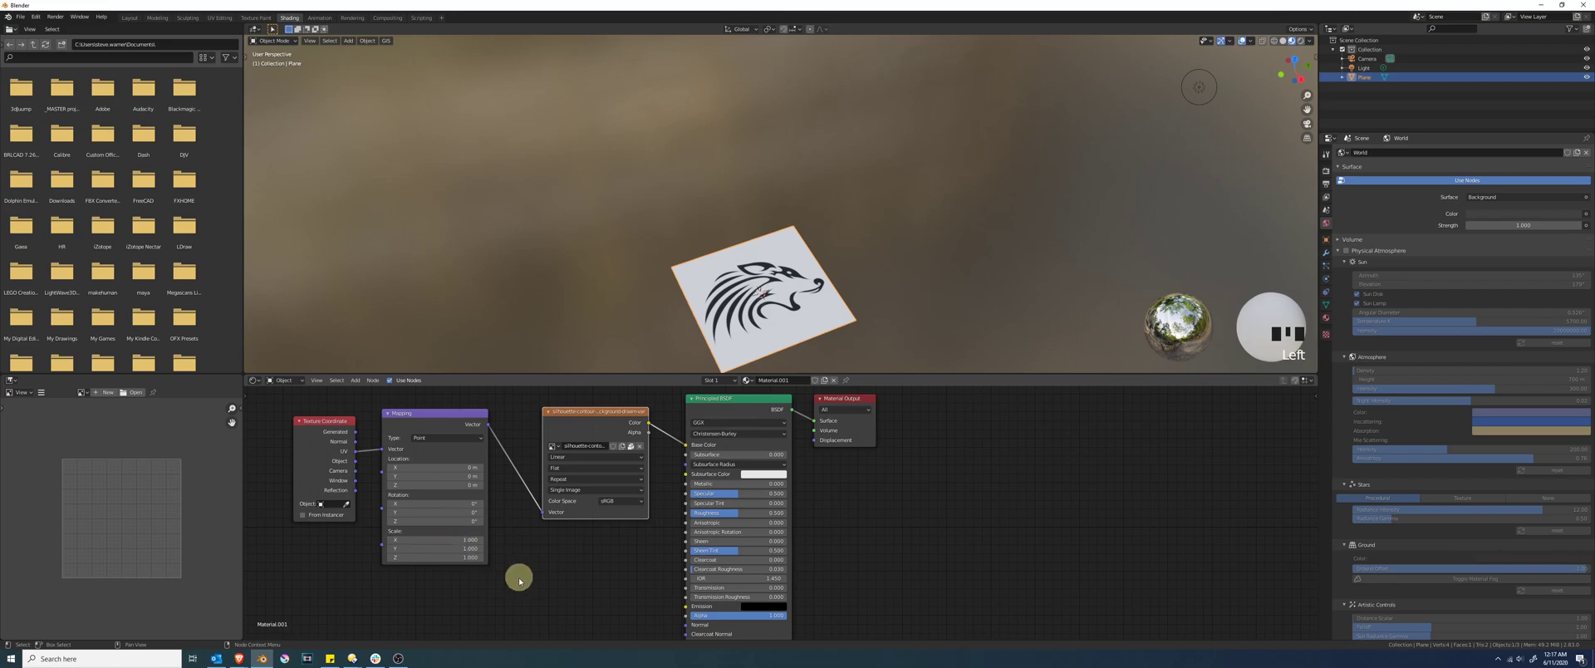
pyautogui.moveTo(544, 614); pyautogui.dragTo(283, 397)
pyautogui.moveTo(452, 416); pyautogui.dragTo(301, 416)
pyautogui.moveTo(398, 511); pyautogui.dragTo(529, 519, button='middle')
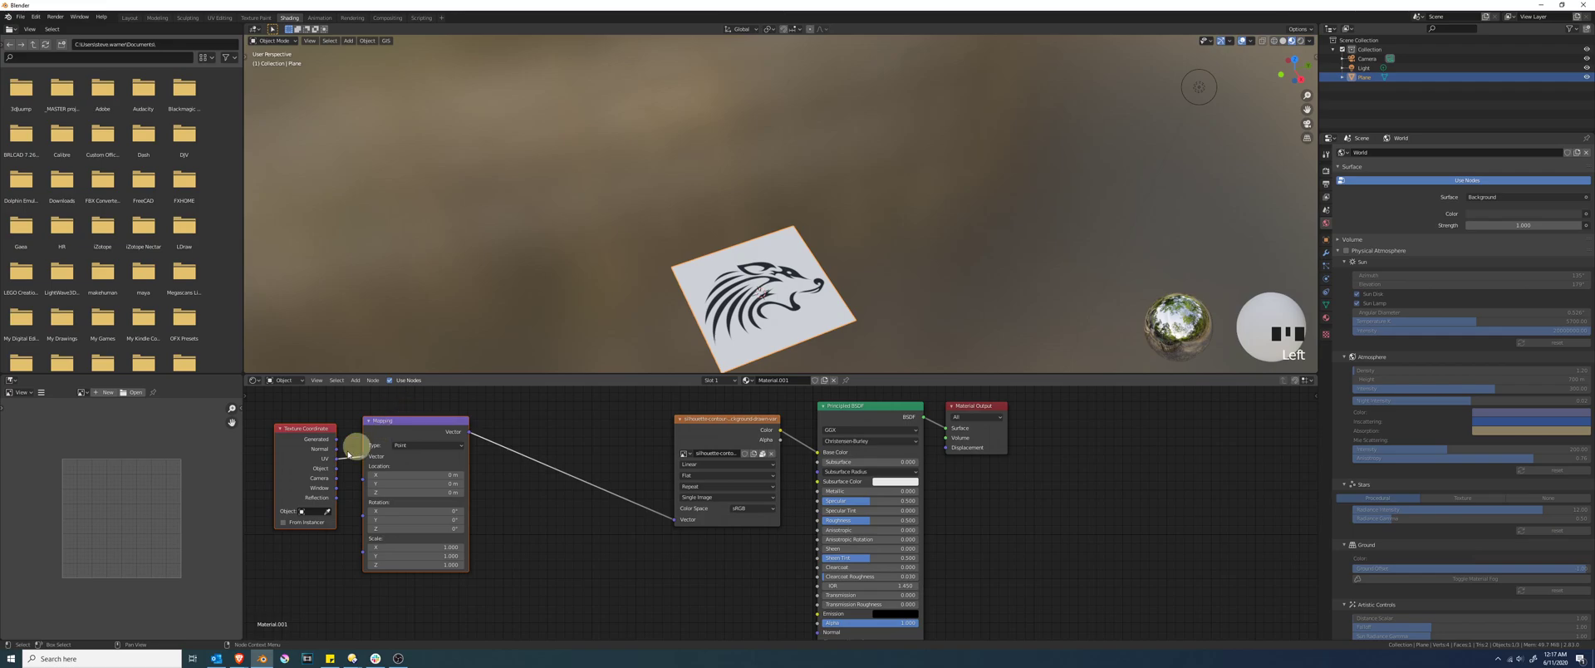
pyautogui.moveTo(402, 424); pyautogui.dragTo(387, 421)
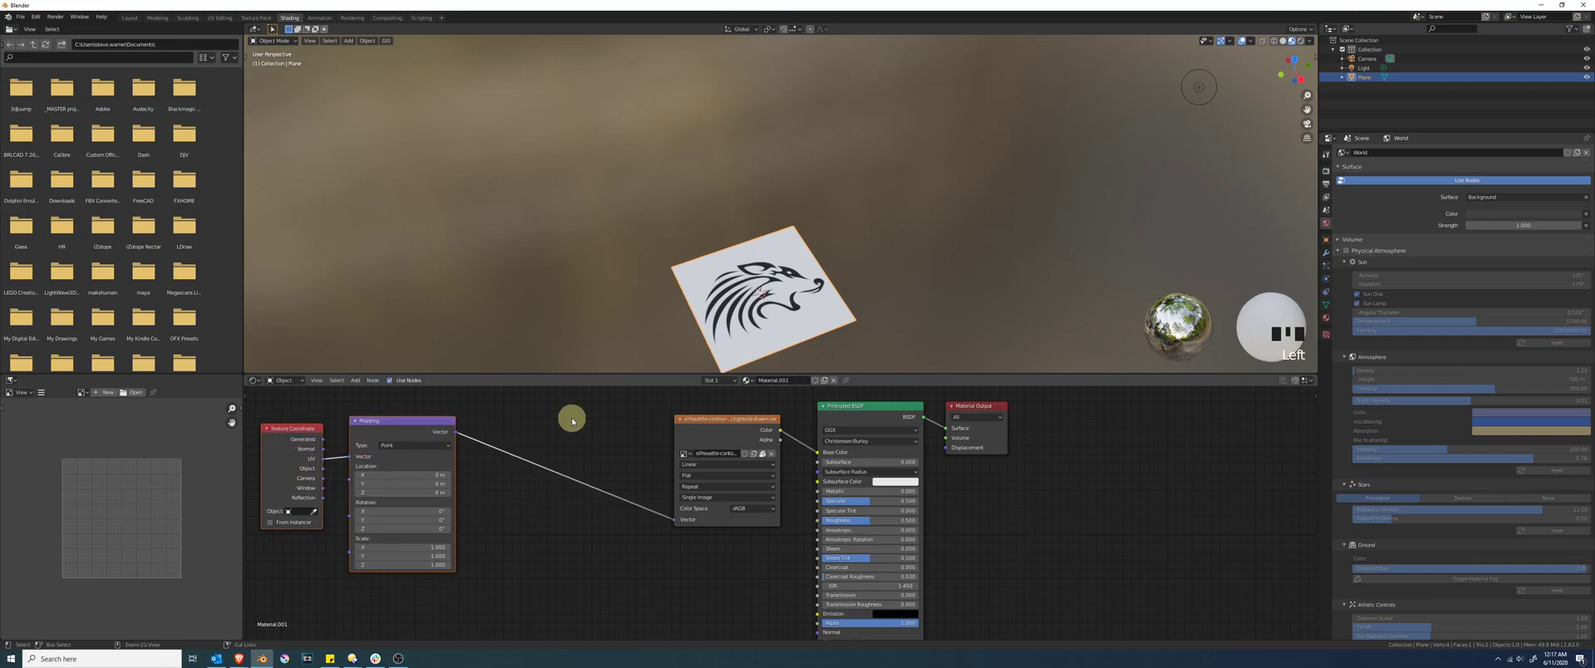
# Step: Cut the Mapping-to-Image Texture link and frame the whole wolf plane in the viewport
pyautogui.keyDown('ctrl'); pyautogui.moveTo(570, 449); pyautogui.dragTo(574, 540, button='right'); pyautogui.keyUp('ctrl')
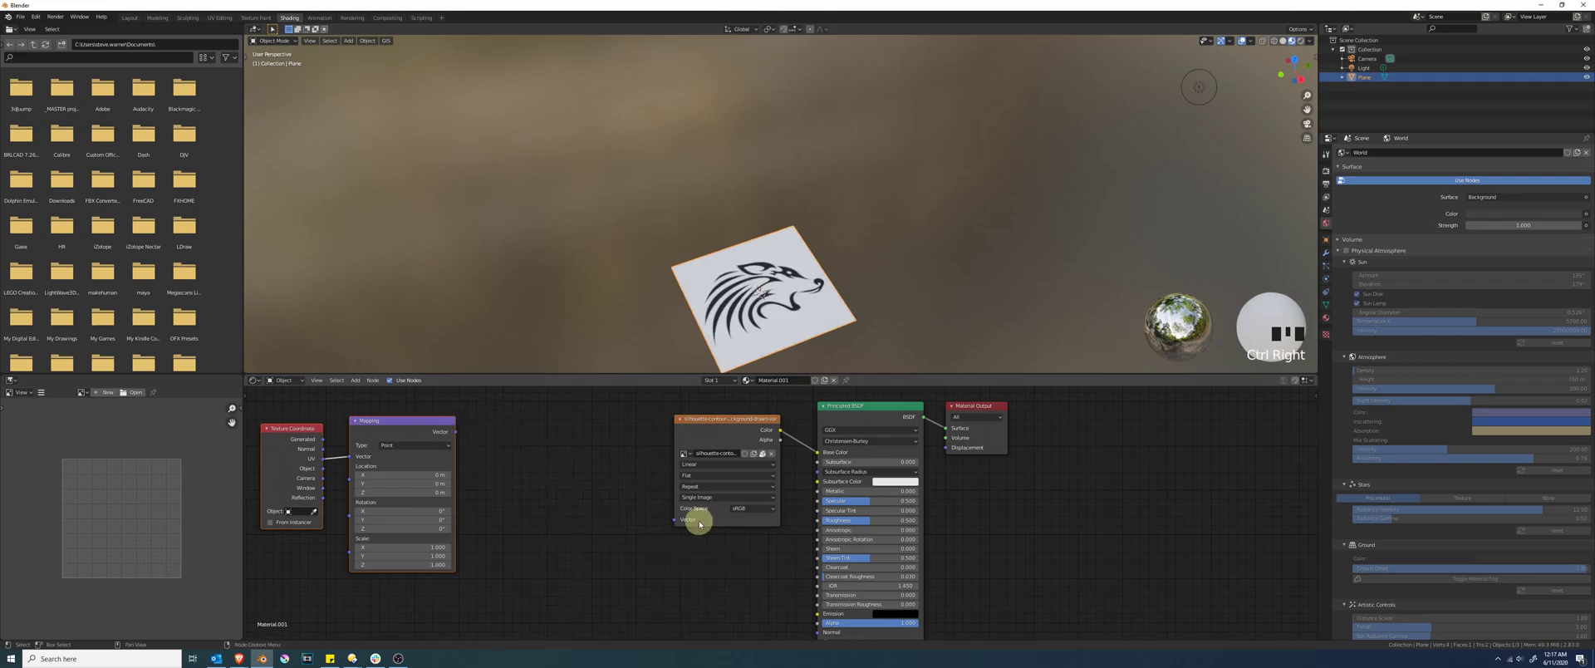
pyautogui.scroll(5, 796, 308)
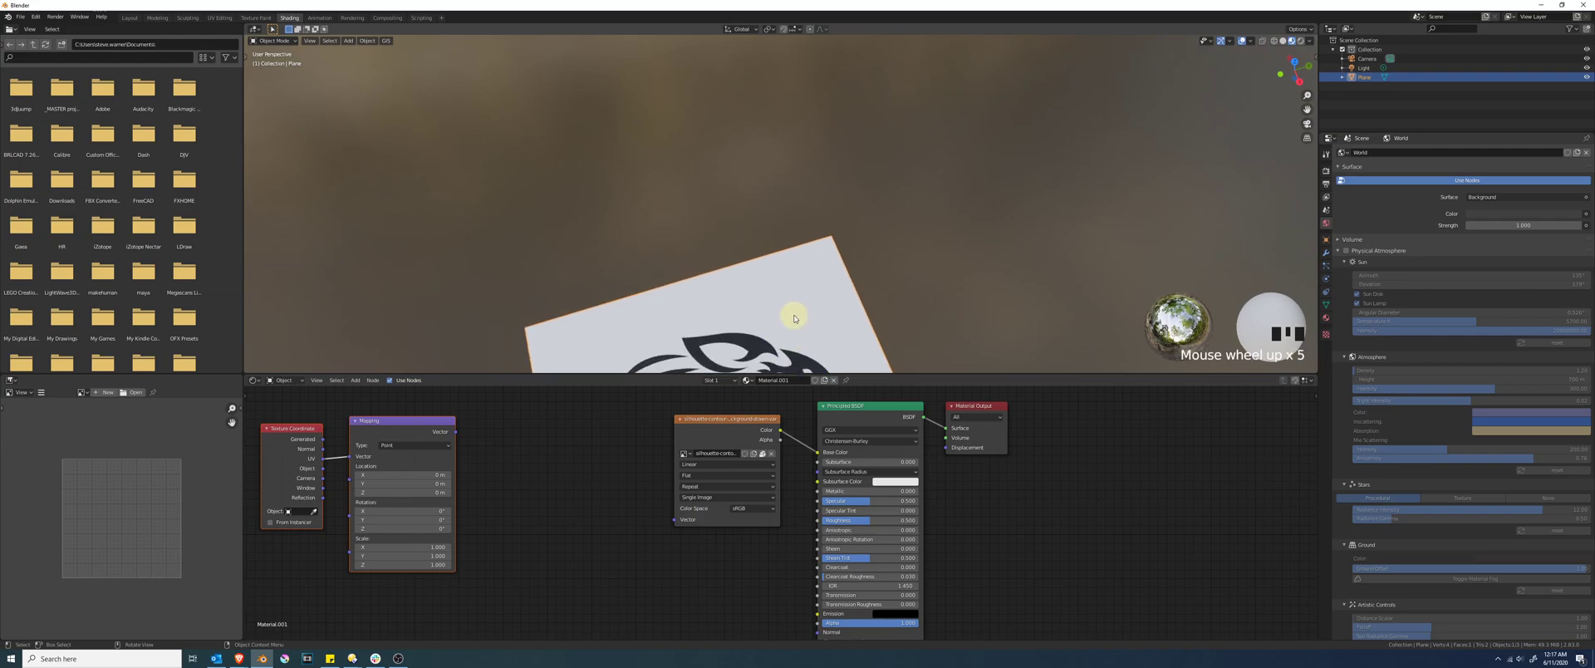
pyautogui.keyDown('shift'); pyautogui.moveTo(790, 313); pyautogui.dragTo(808, 106, button='middle'); pyautogui.keyUp('shift')
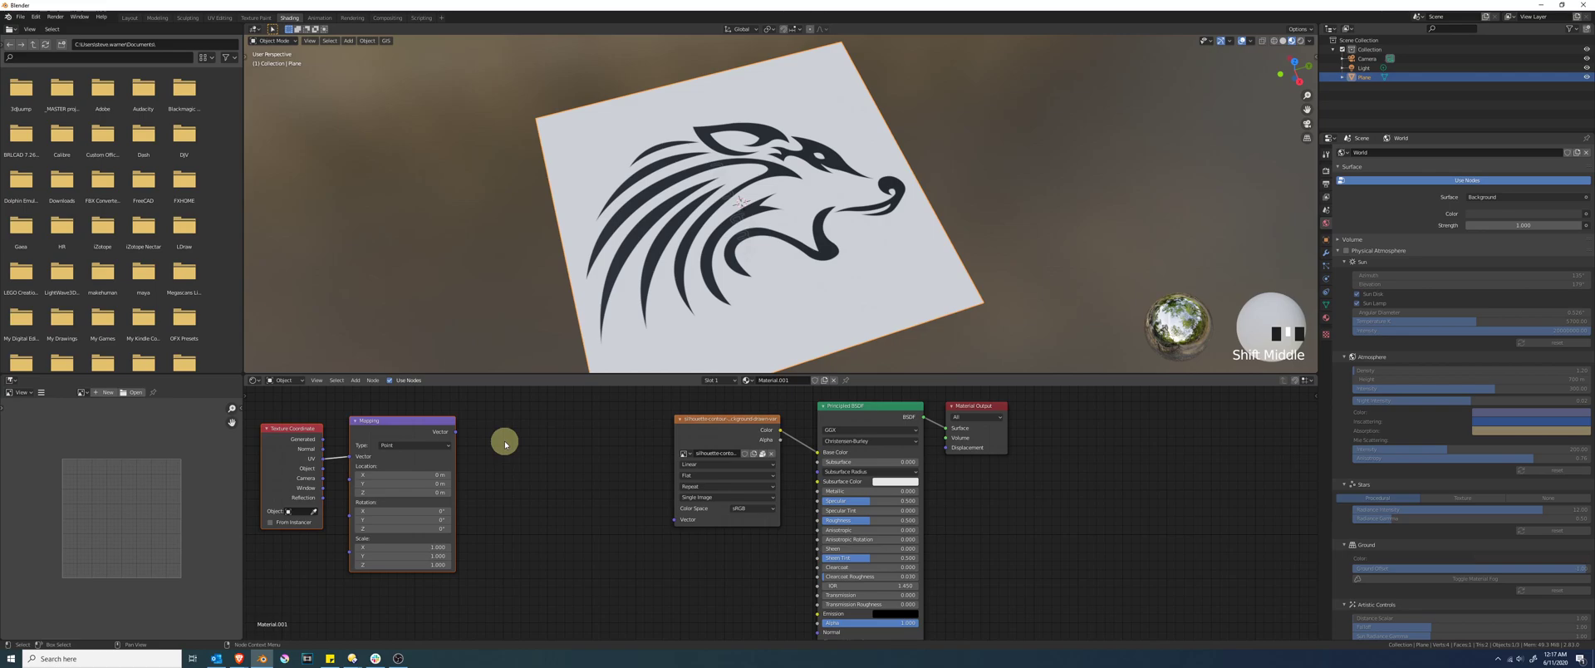
# Step: Add a Vector Math node set to Scale and feed the Mapping vector into it
pyautogui.hotkey('shift', 'a')
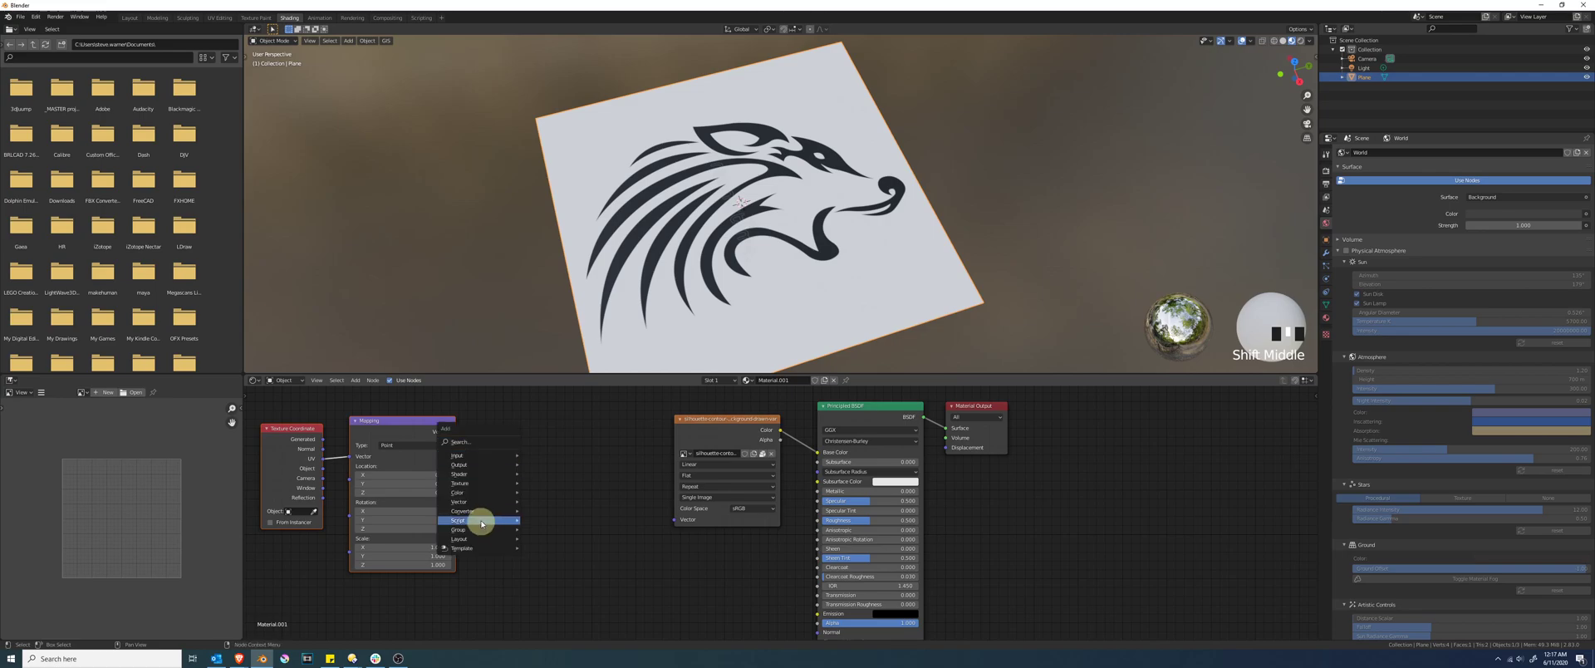
pyautogui.moveTo(475, 512)
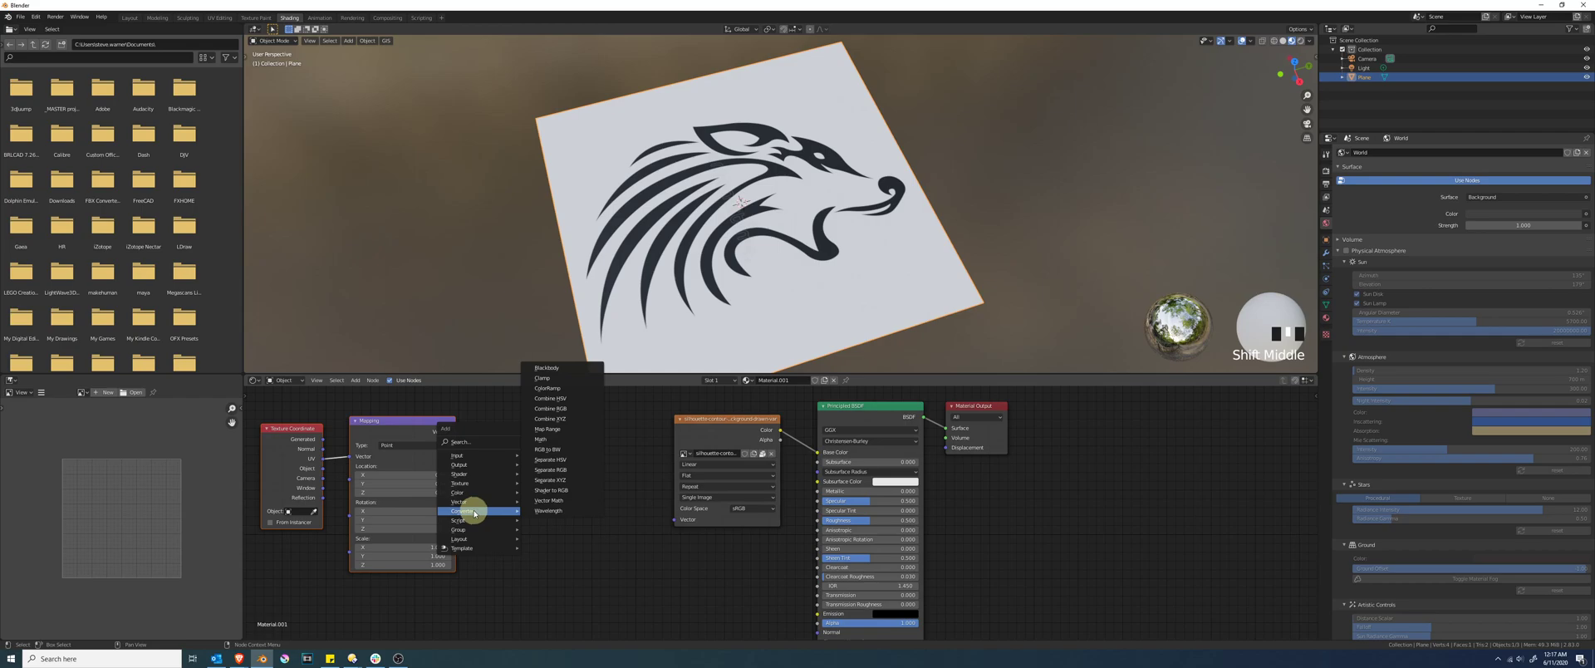
pyautogui.click(548, 500)
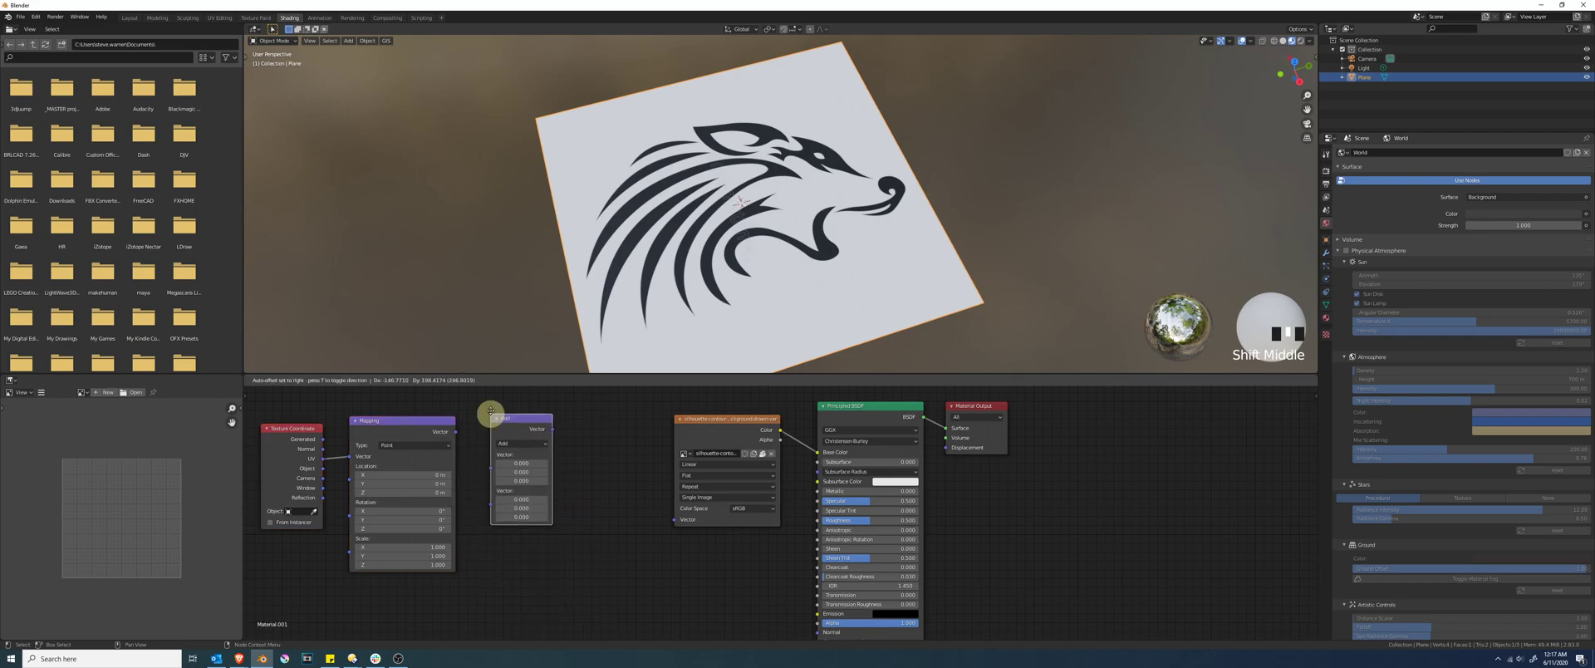
pyautogui.click(491, 408)
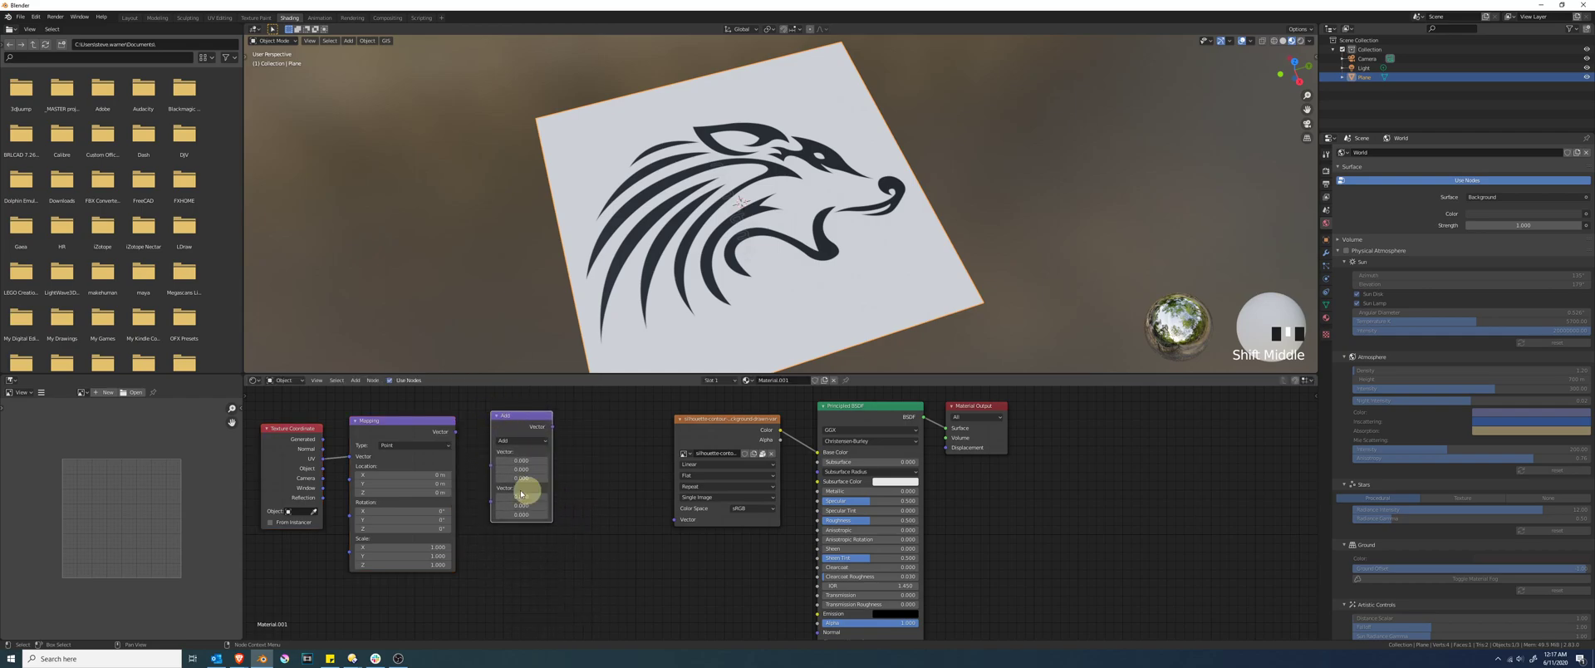
pyautogui.click(512, 441)
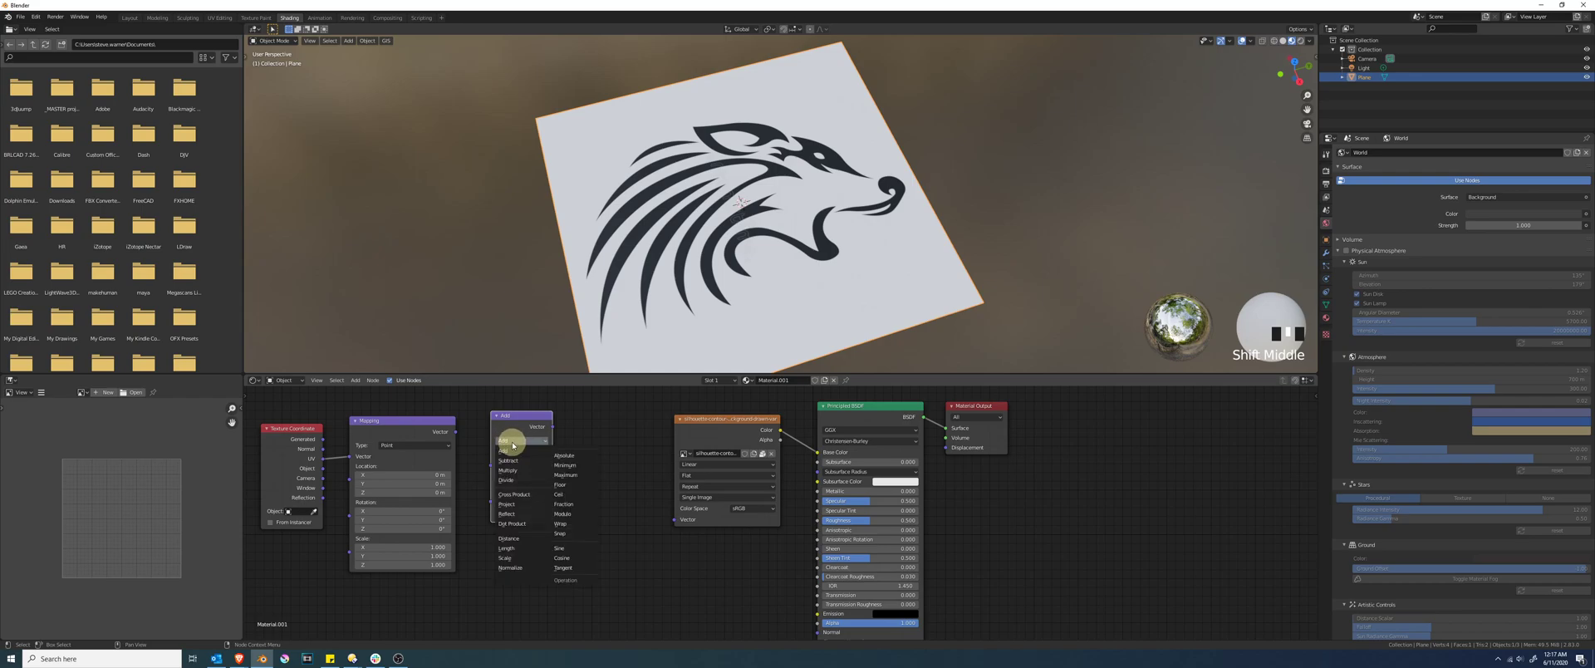
pyautogui.click(507, 557)
pyautogui.moveTo(456, 432); pyautogui.dragTo(511, 413)
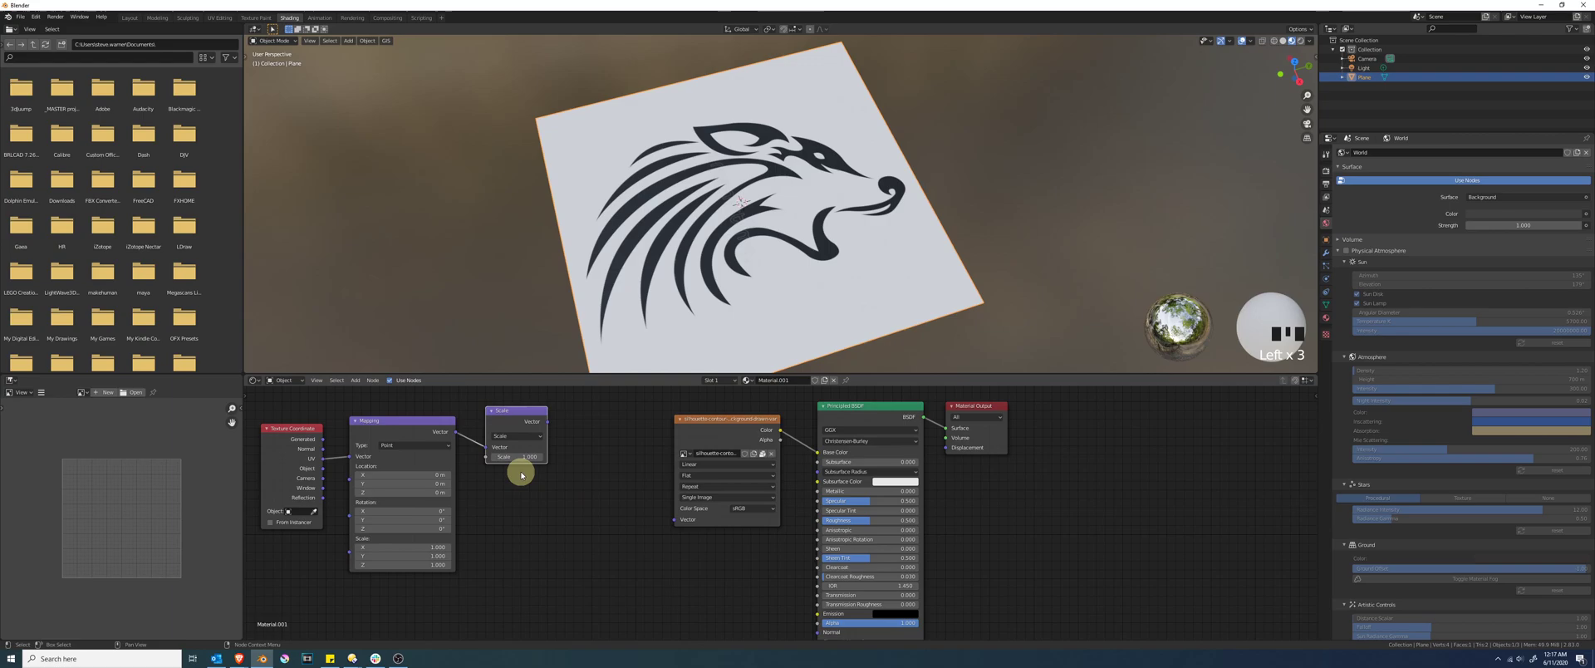
# Step: Add a Noise Texture node beneath the Scale node
pyautogui.hotkey('shift', 'a')
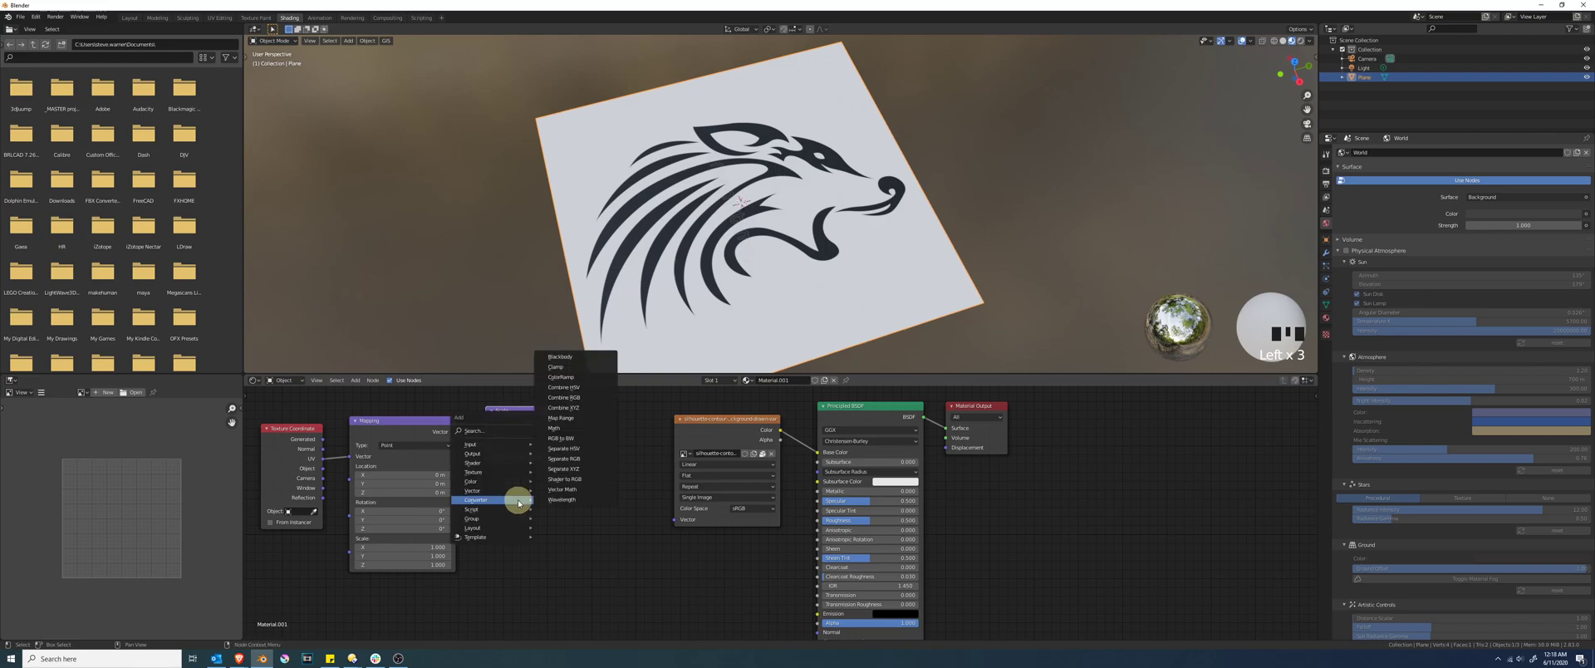
pyautogui.moveTo(484, 473)
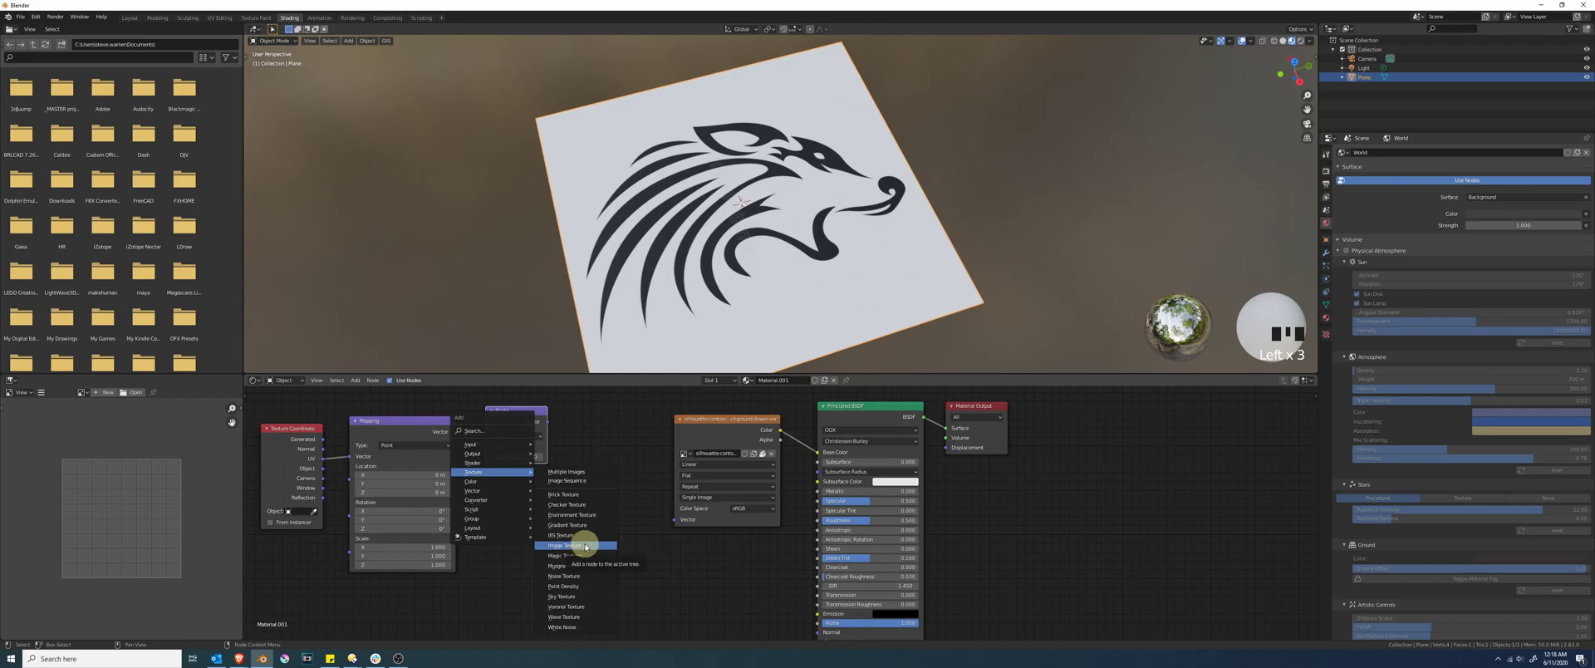
pyautogui.click(565, 576)
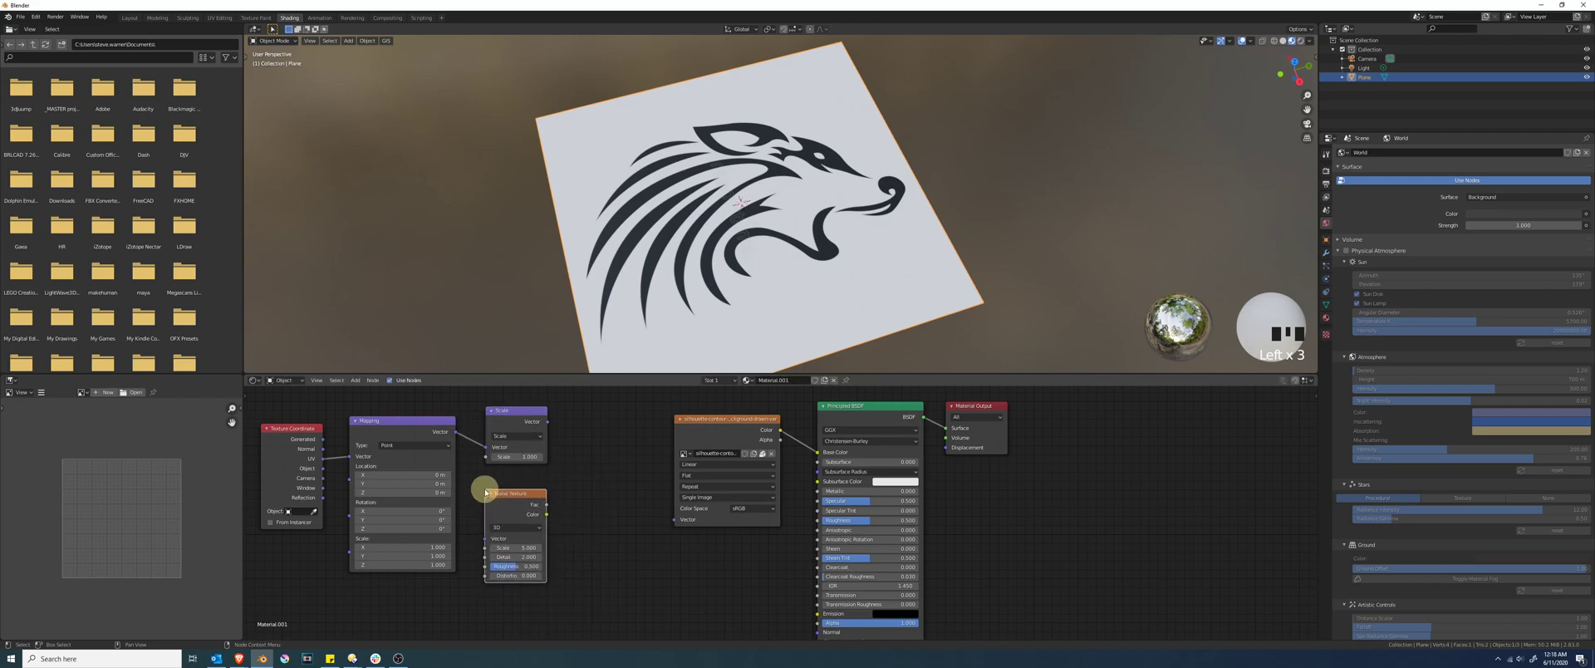
pyautogui.click(486, 493)
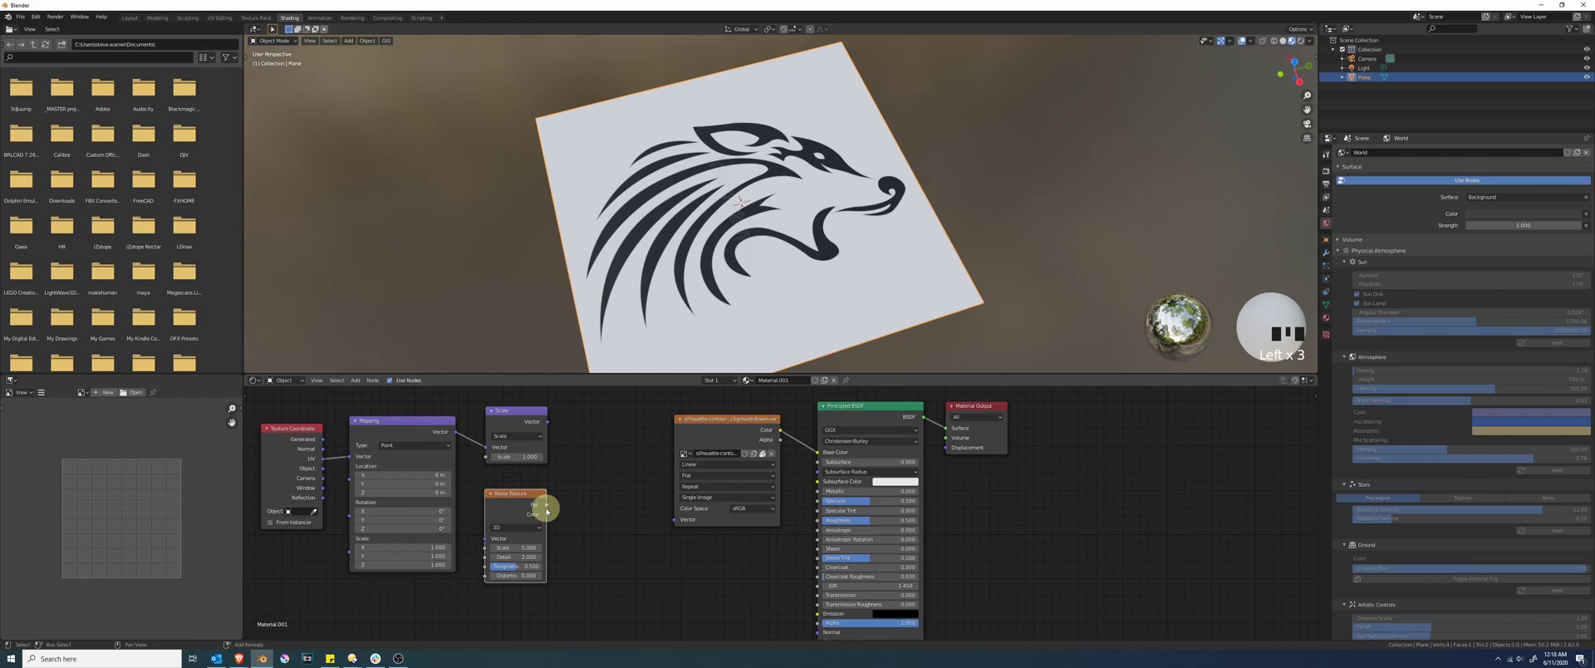
pyautogui.hotkey('shift', 'a')
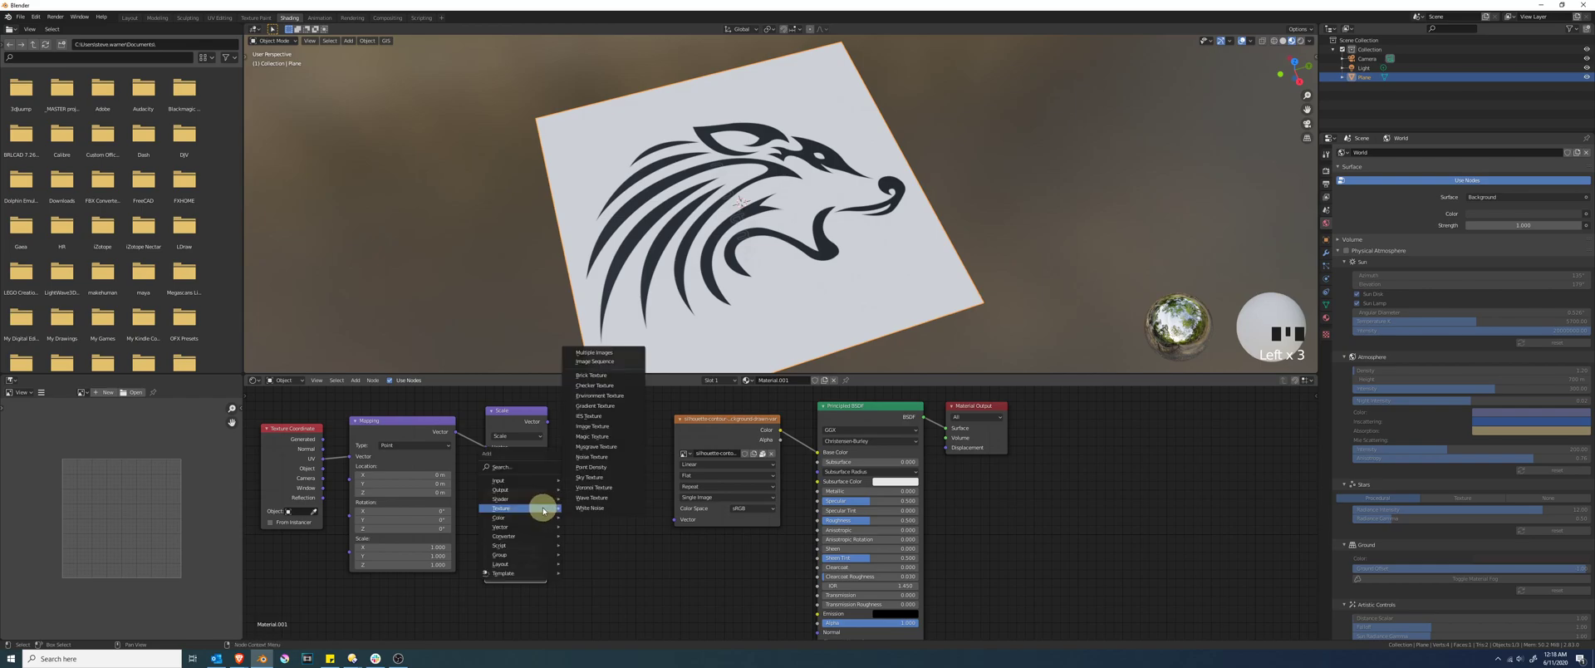
# Step: Add a Linear Light Mix of the Scale output and noise, driving the wolf image's Vector
pyautogui.click(598, 560)
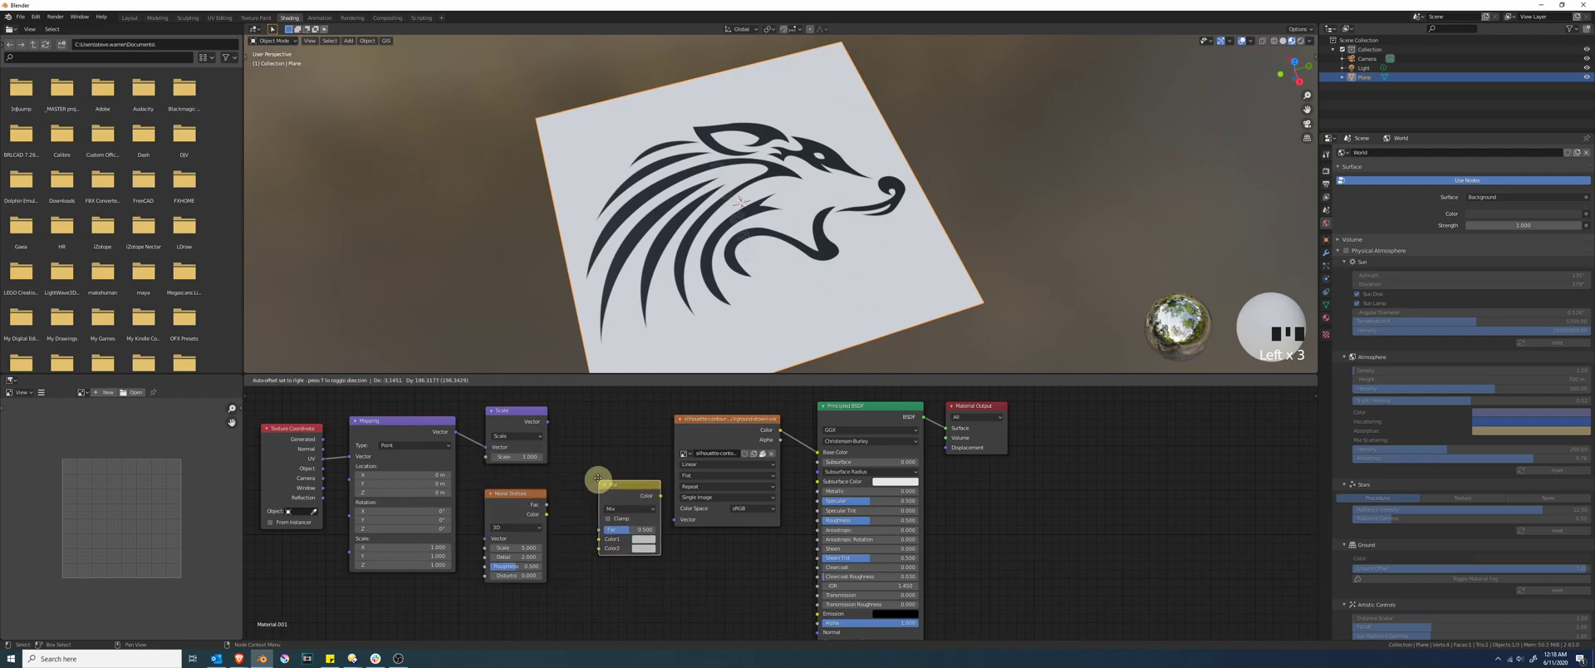
pyautogui.click(573, 437)
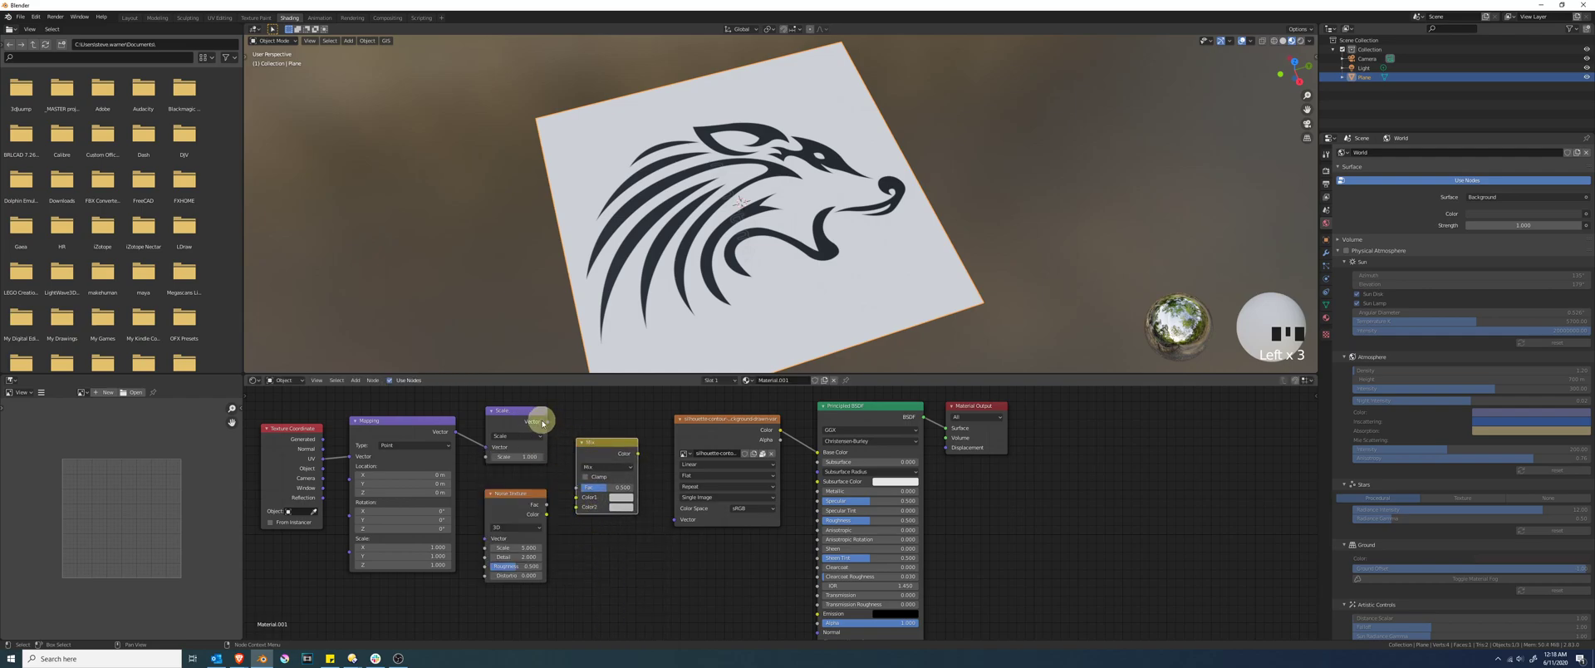
pyautogui.moveTo(548, 422); pyautogui.dragTo(577, 507)
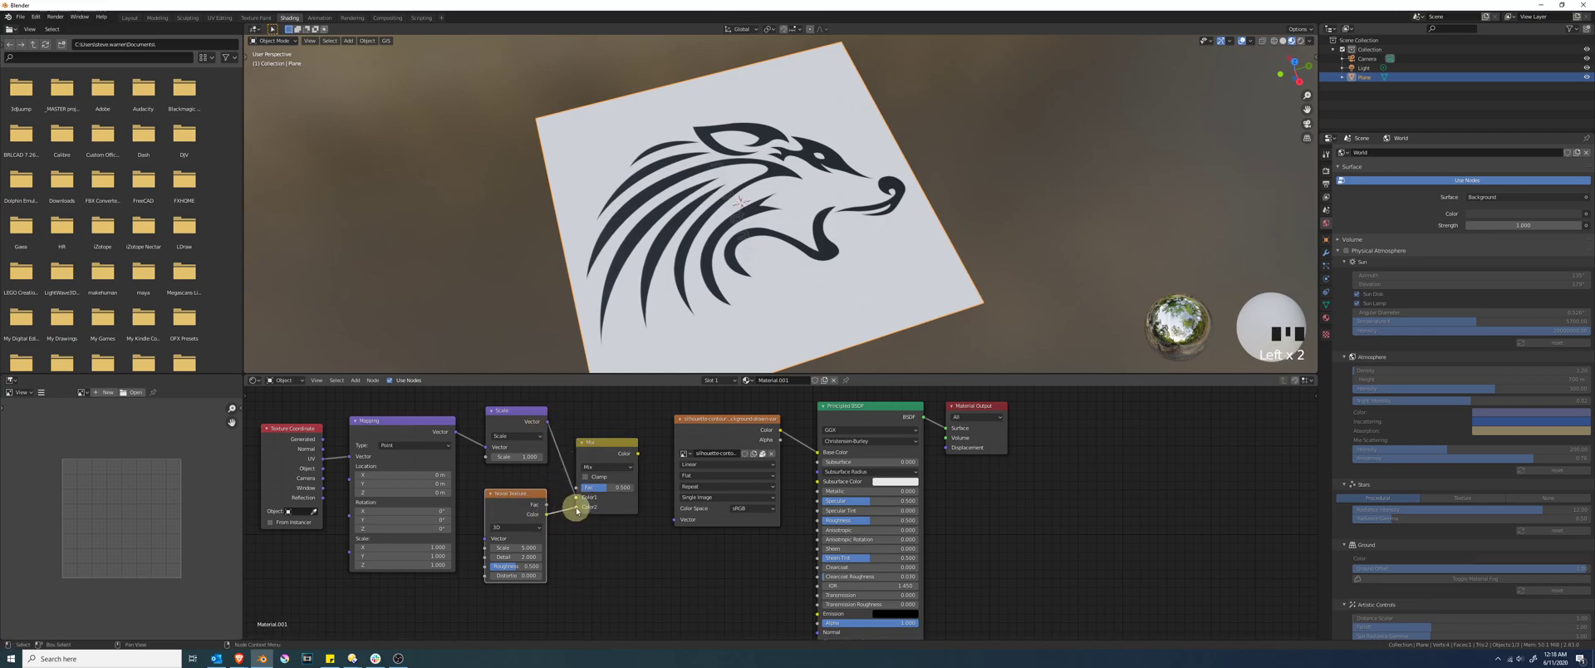
pyautogui.click(605, 468)
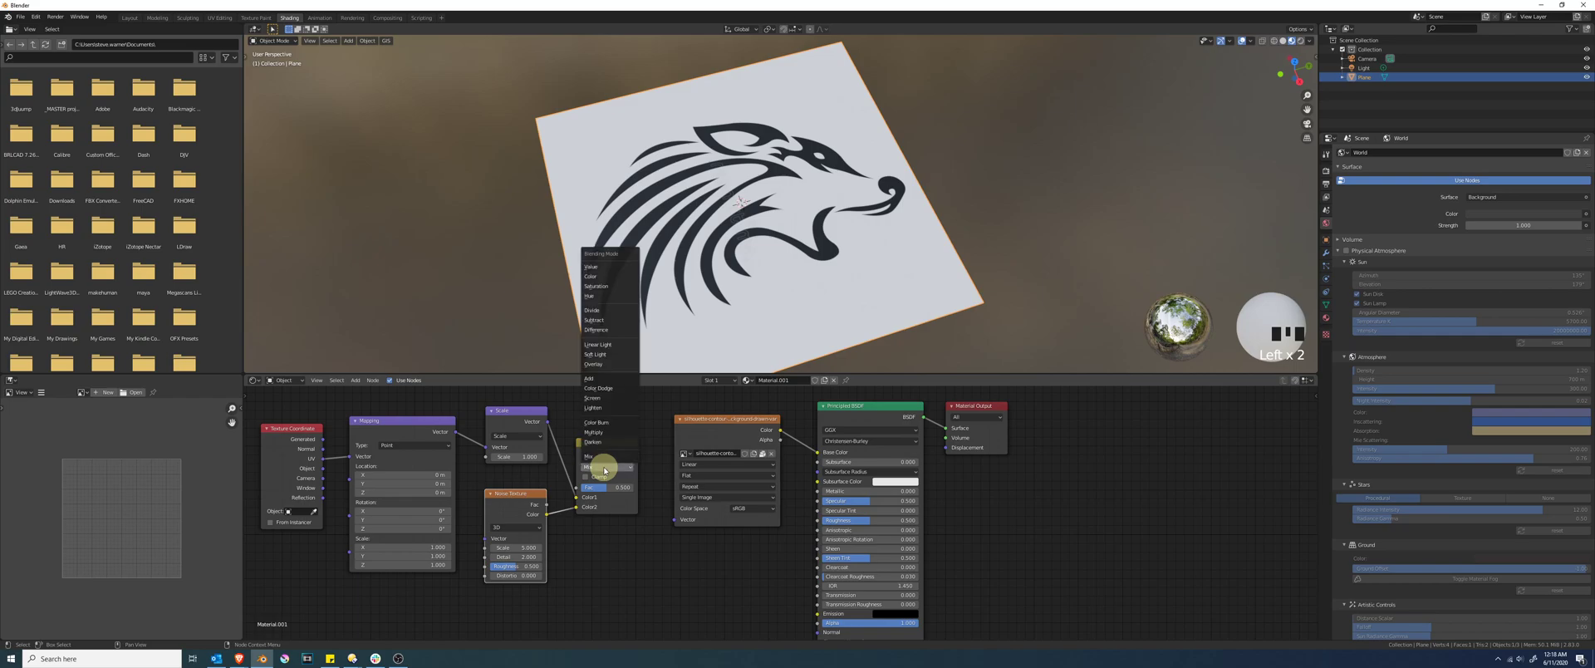
pyautogui.click(596, 344)
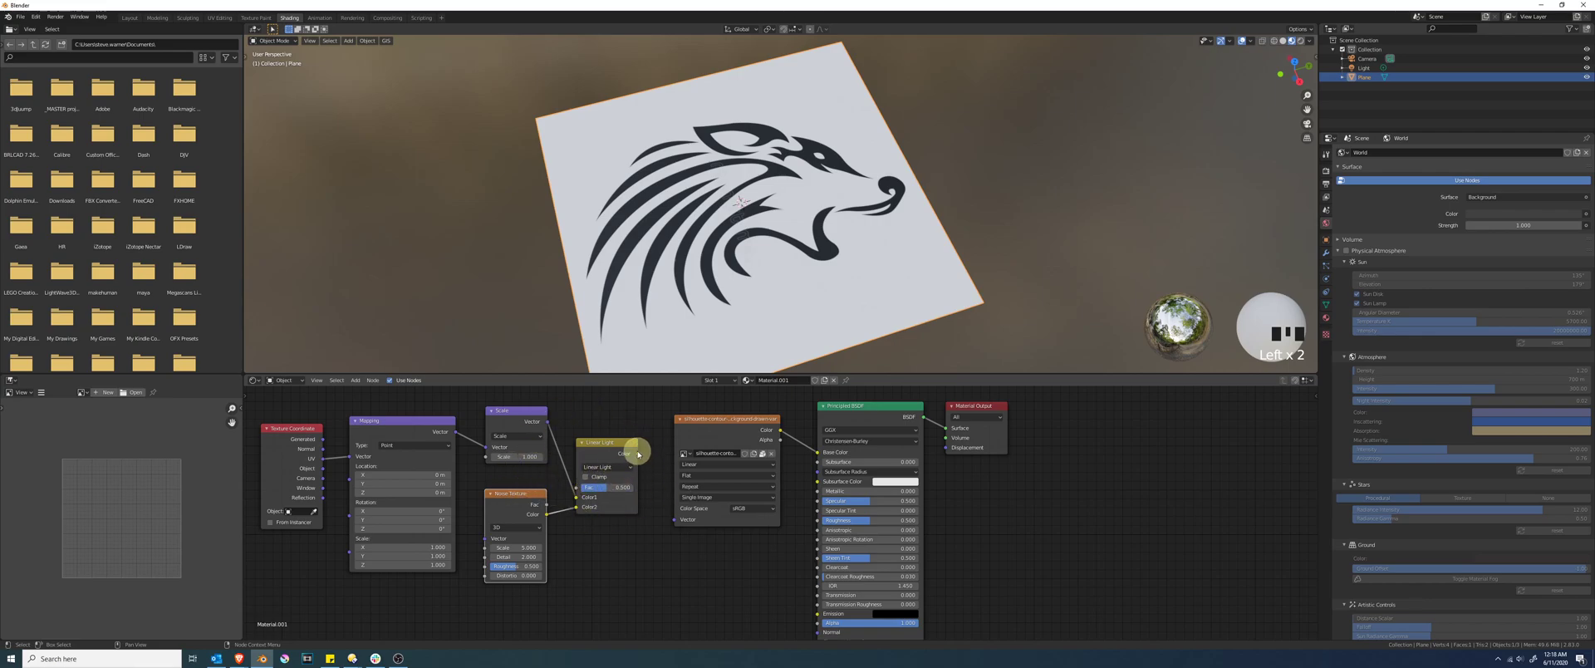
pyautogui.moveTo(638, 454); pyautogui.dragTo(674, 520)
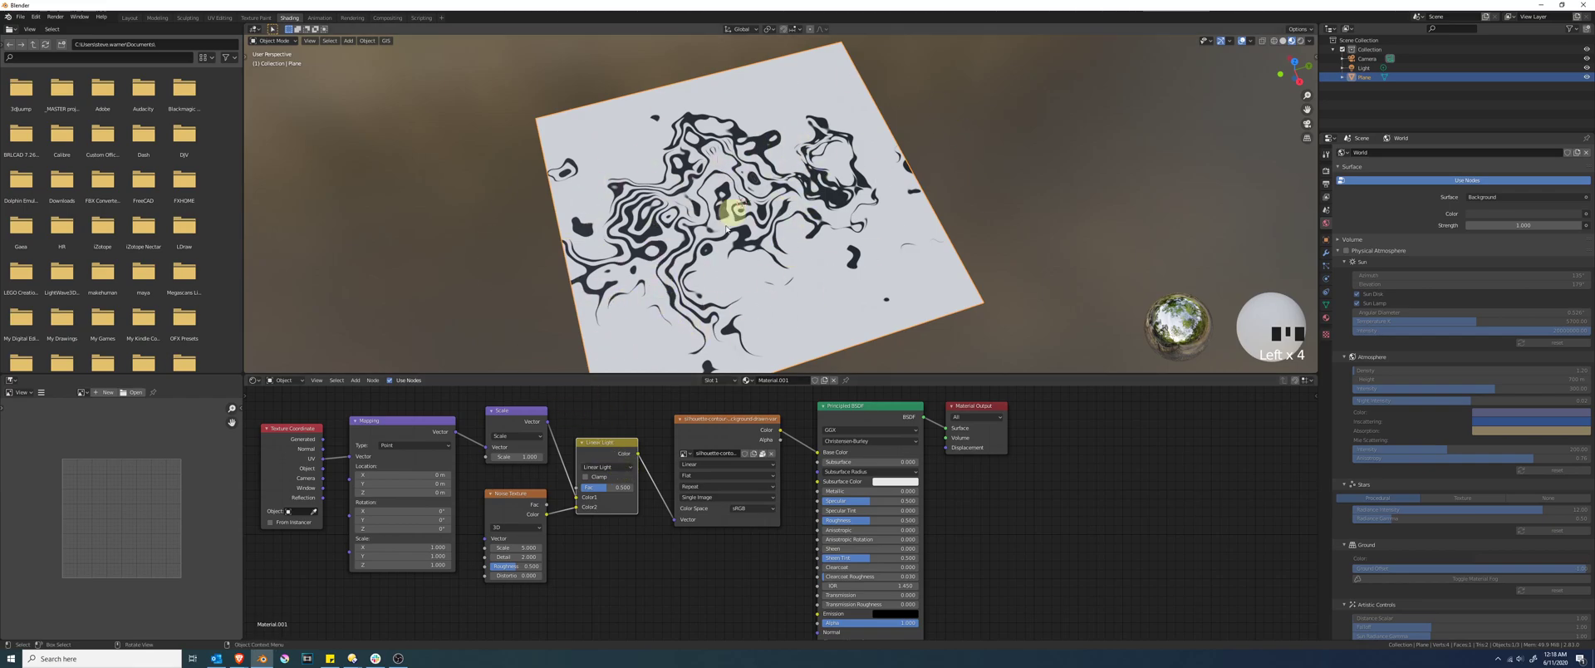
# Step: Try a Linear Light factor of about 0.79, then settle on about 0.067
pyautogui.click(511, 498)
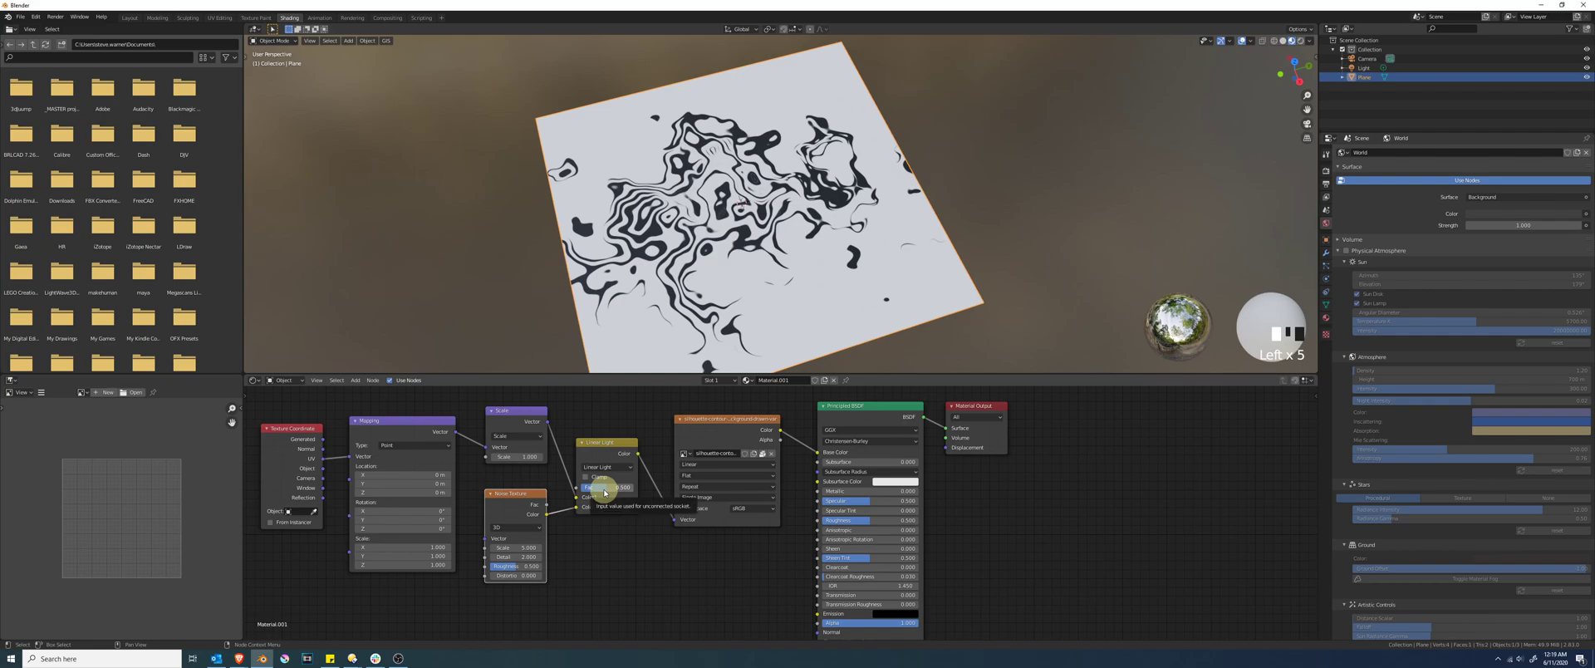
pyautogui.moveTo(604, 491)
pyautogui.mouseDown()
pyautogui.moveTo(638, 491)
pyautogui.moveTo(574, 487)
pyautogui.mouseUp()
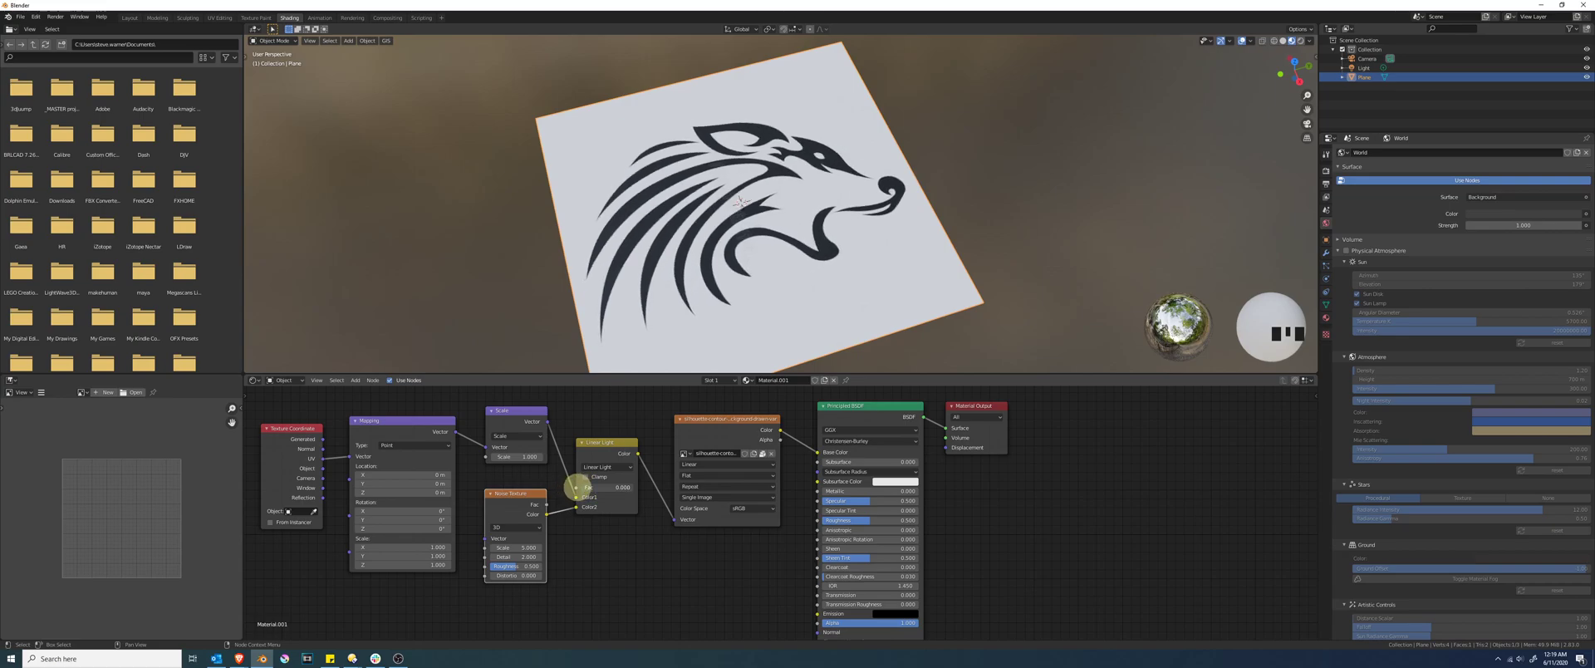
pyautogui.moveTo(576, 487); pyautogui.dragTo(586, 487)
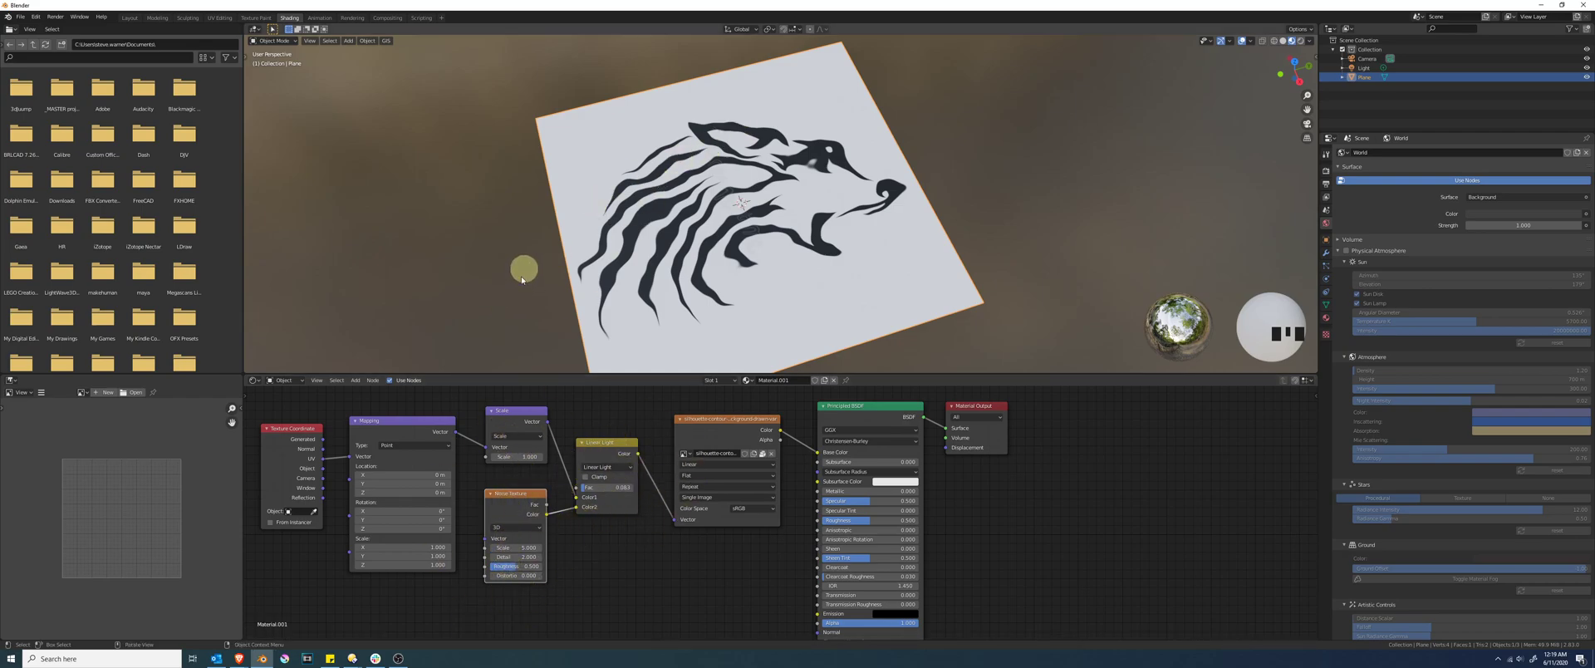
pyautogui.click(511, 507)
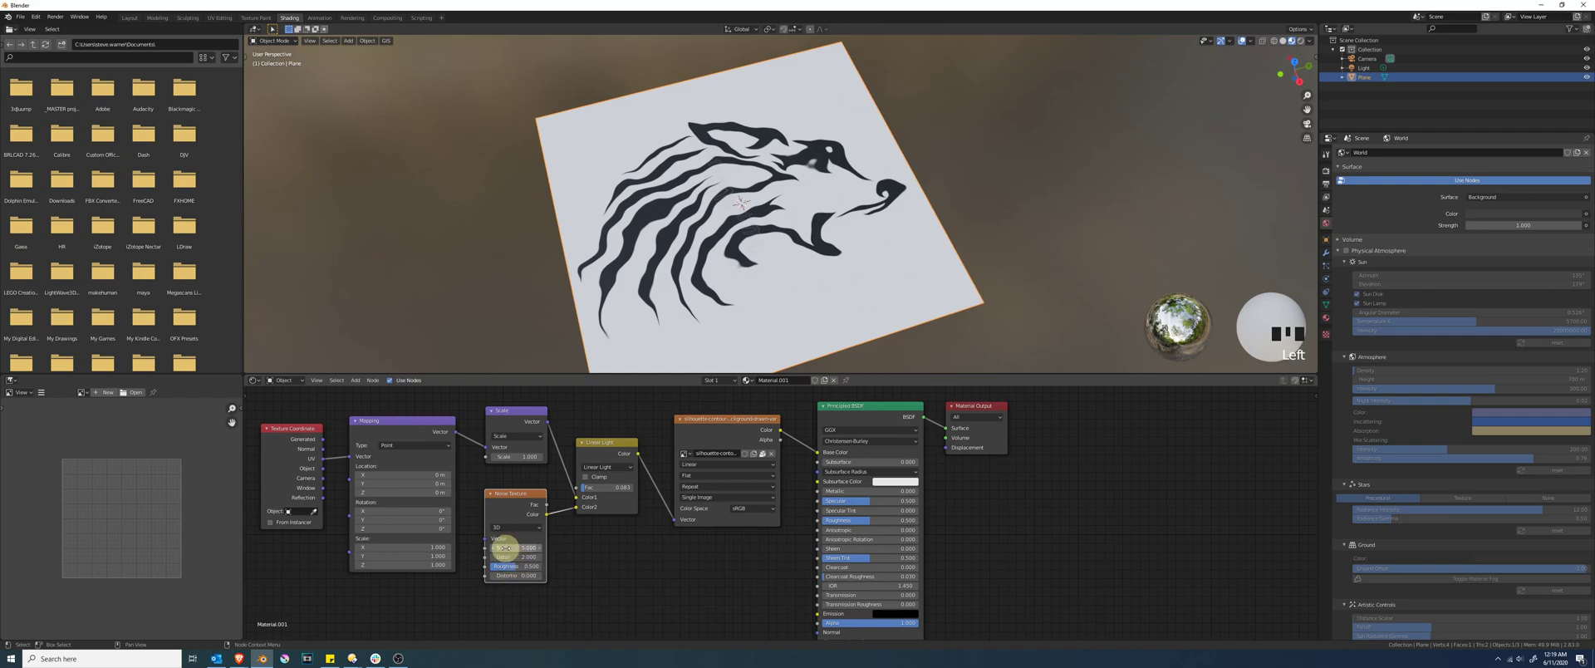
# Step: Set the Noise Texture Scale to 500 and Detail to 5
pyautogui.moveTo(507, 548); pyautogui.dragTo(671, 531)
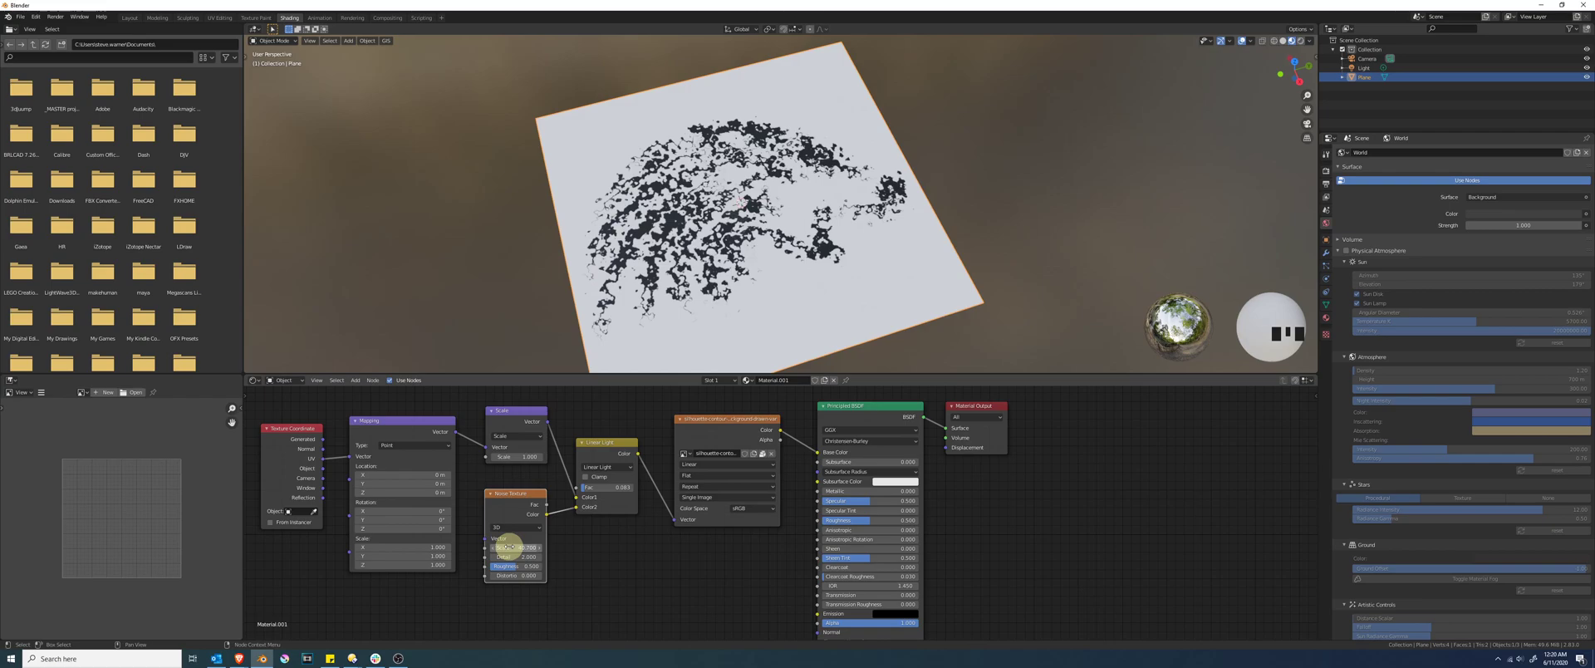
pyautogui.click(509, 548)
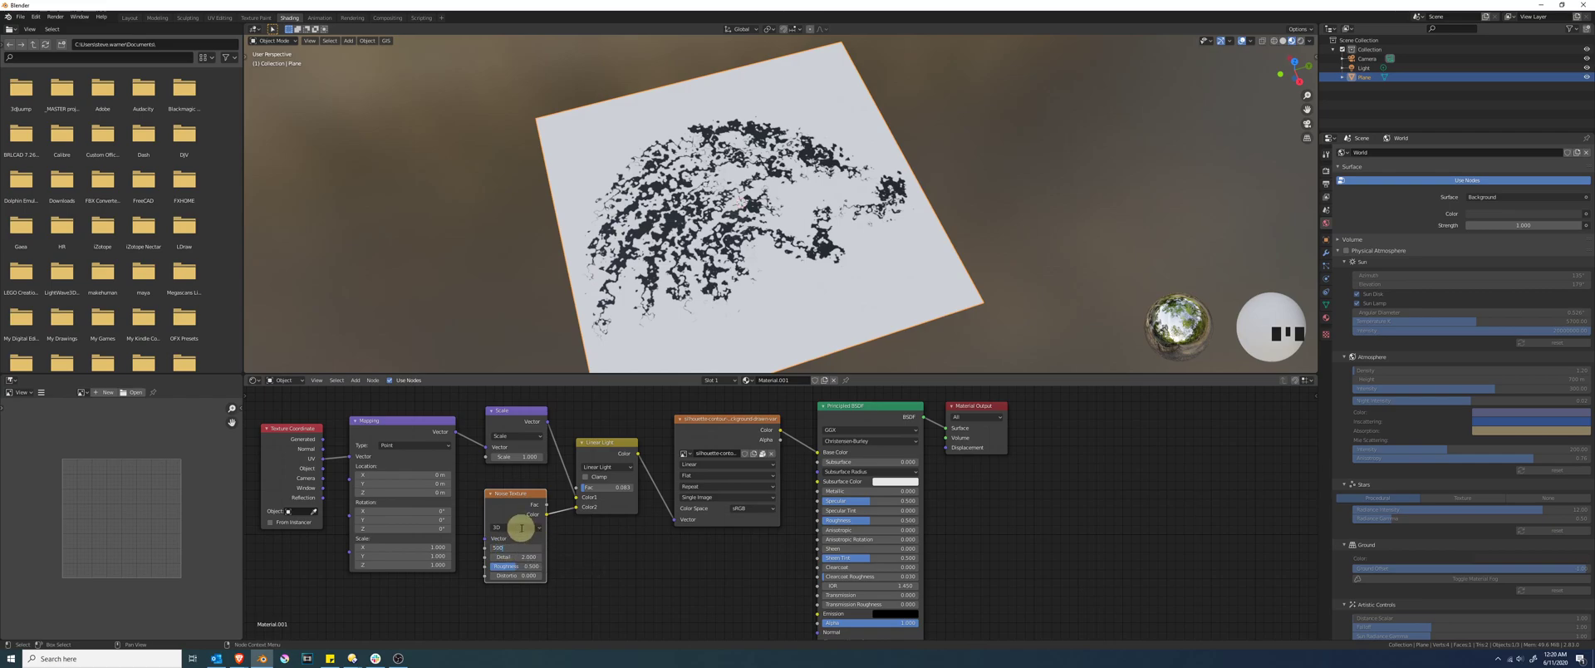
pyautogui.write('500')
pyautogui.press('Return')
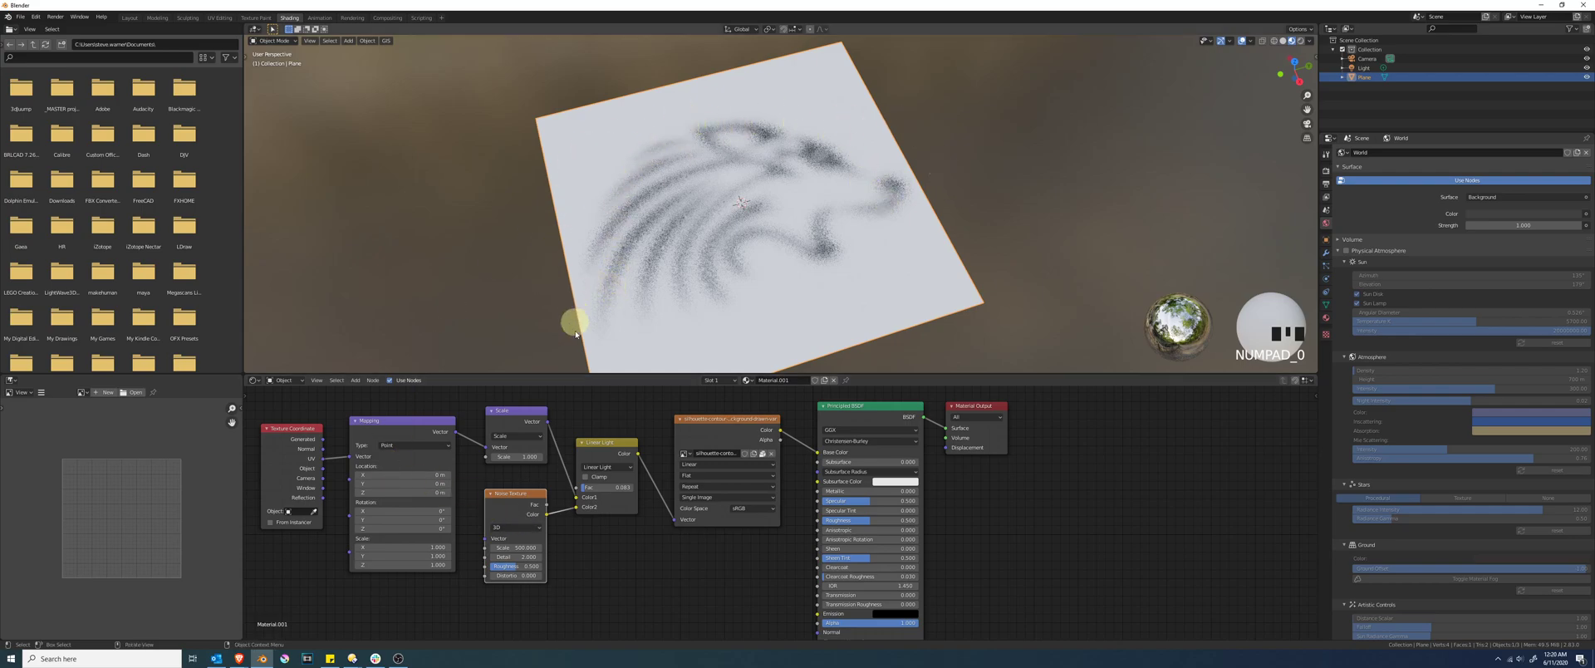
pyautogui.scroll(3, 669, 260)
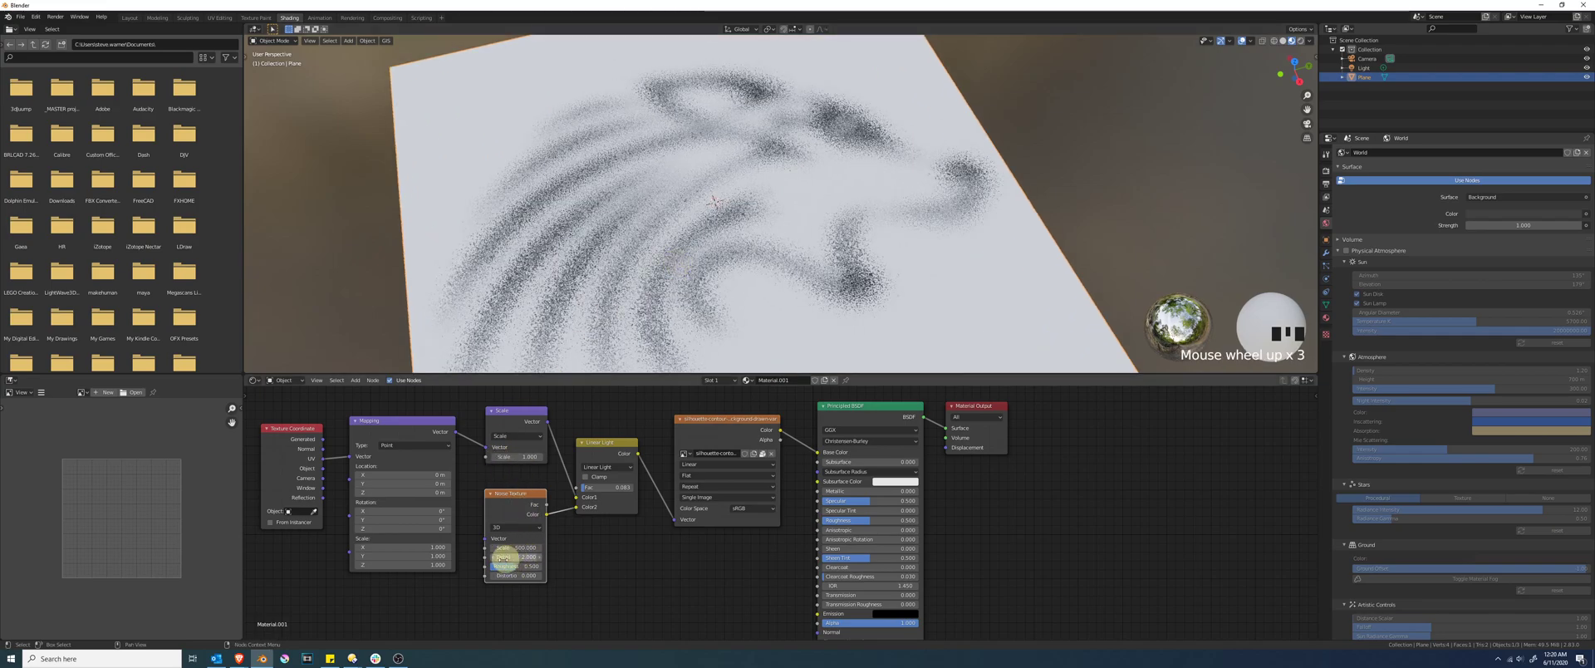
pyautogui.moveTo(511, 557)
pyautogui.mouseDown()
pyautogui.moveTo(551, 553)
pyautogui.moveTo(499, 555)
pyautogui.mouseUp()
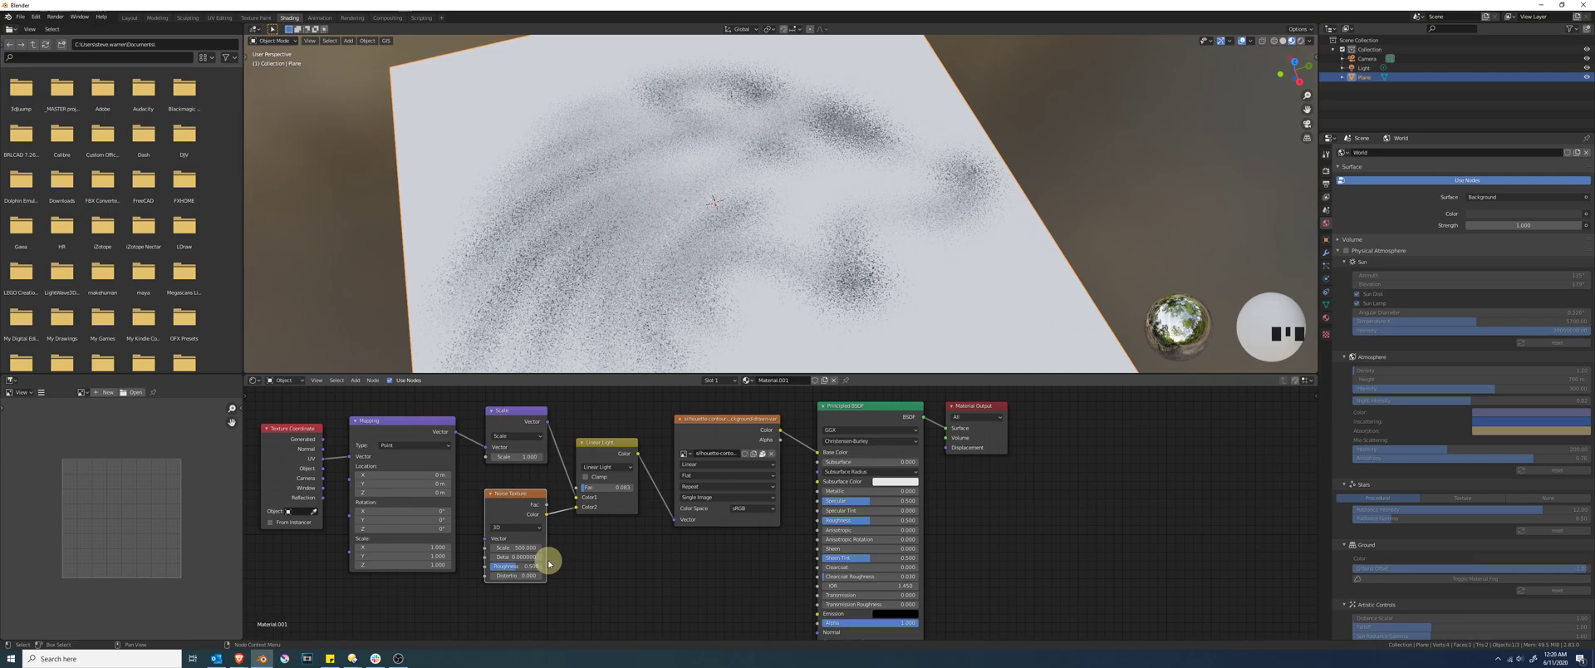
# Step: Drop the noise Roughness to 0.000 and start raising its Distortion
pyautogui.moveTo(521, 567); pyautogui.dragTo(399, 558)
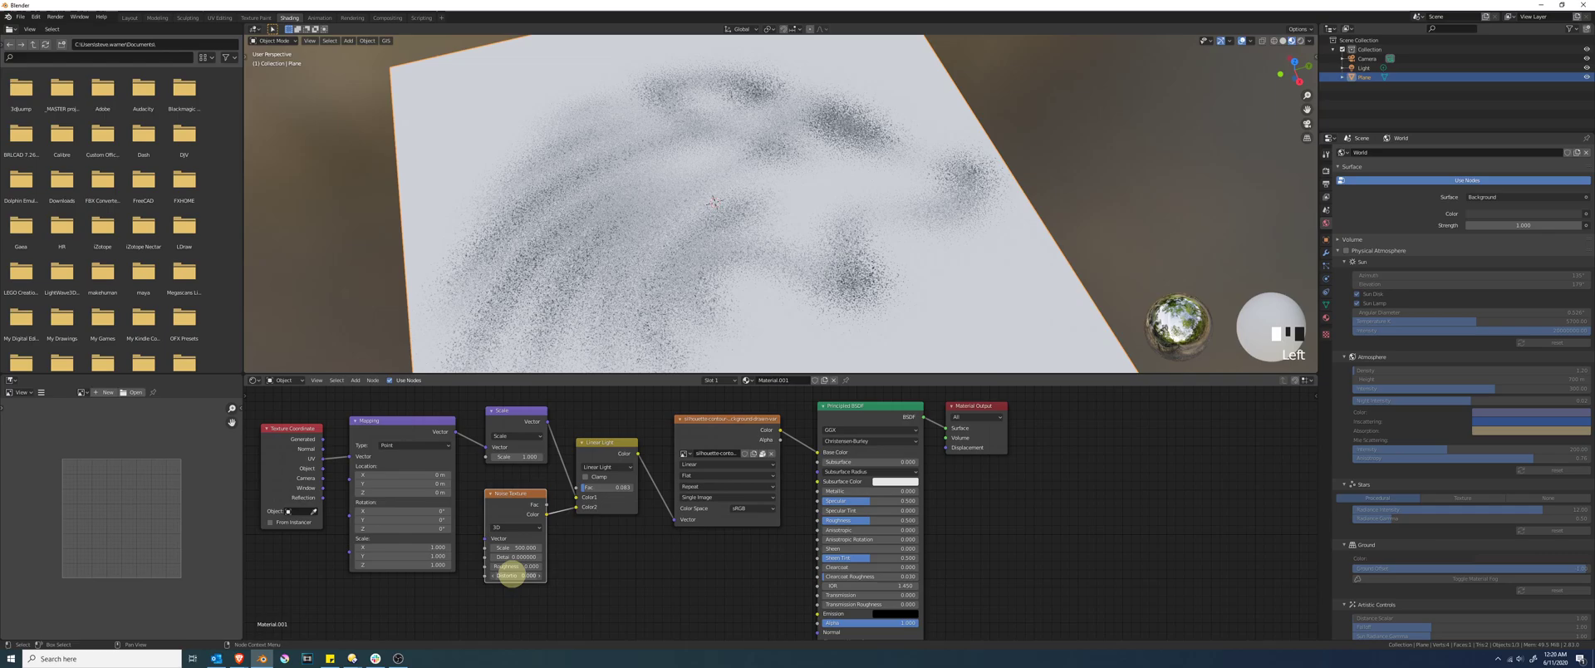
pyautogui.moveTo(512, 575); pyautogui.dragTo(518, 546)
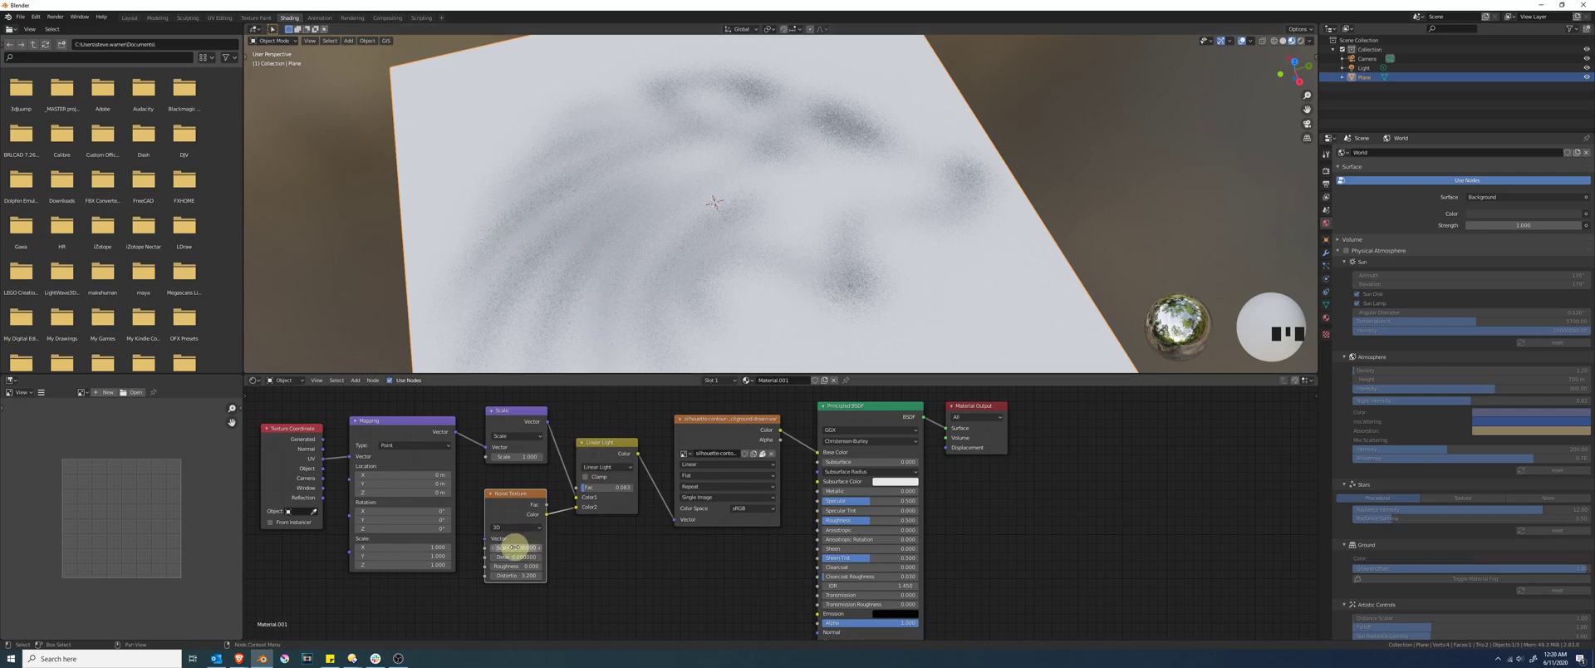
pyautogui.click(516, 575)
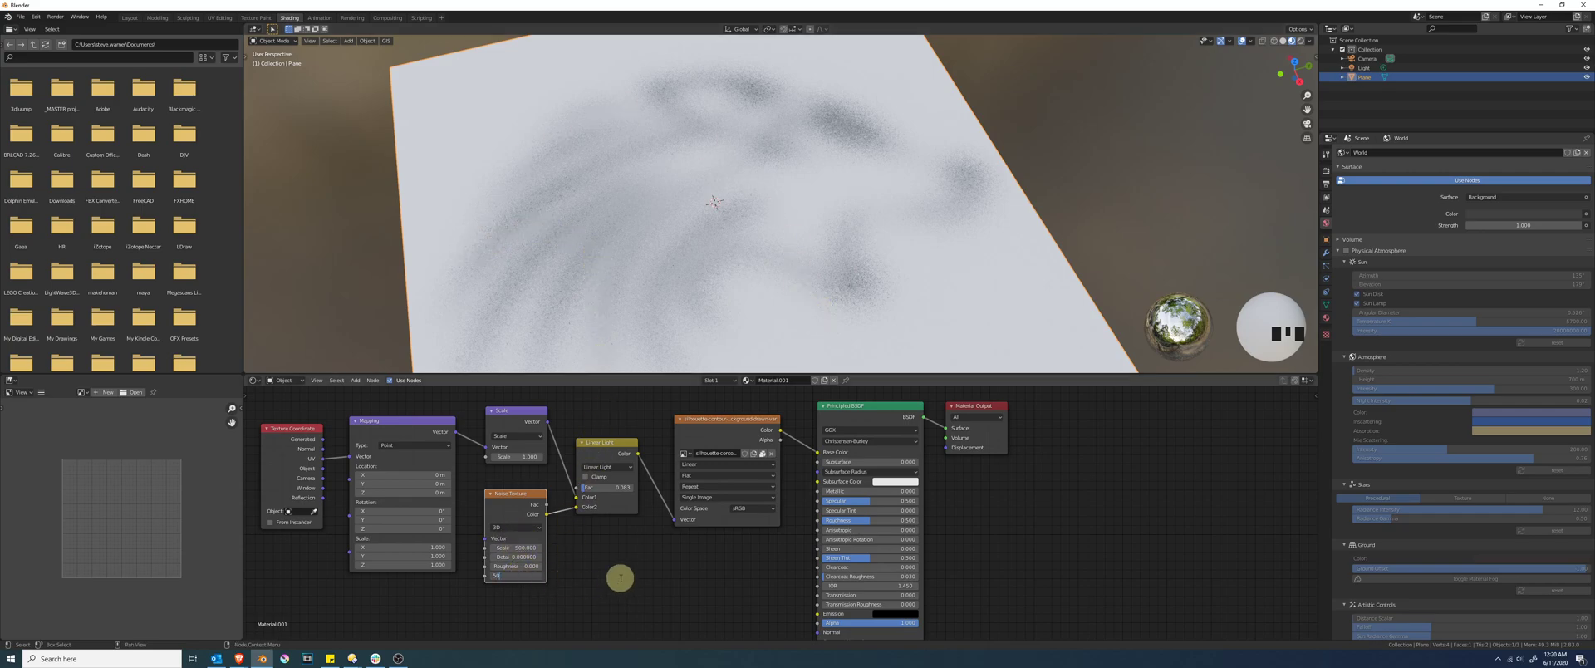
# Step: Enter Distortion 50, lower the Linear Light factor to about 0.011, and zoom on the edges
pyautogui.write('50')
pyautogui.press('Return')
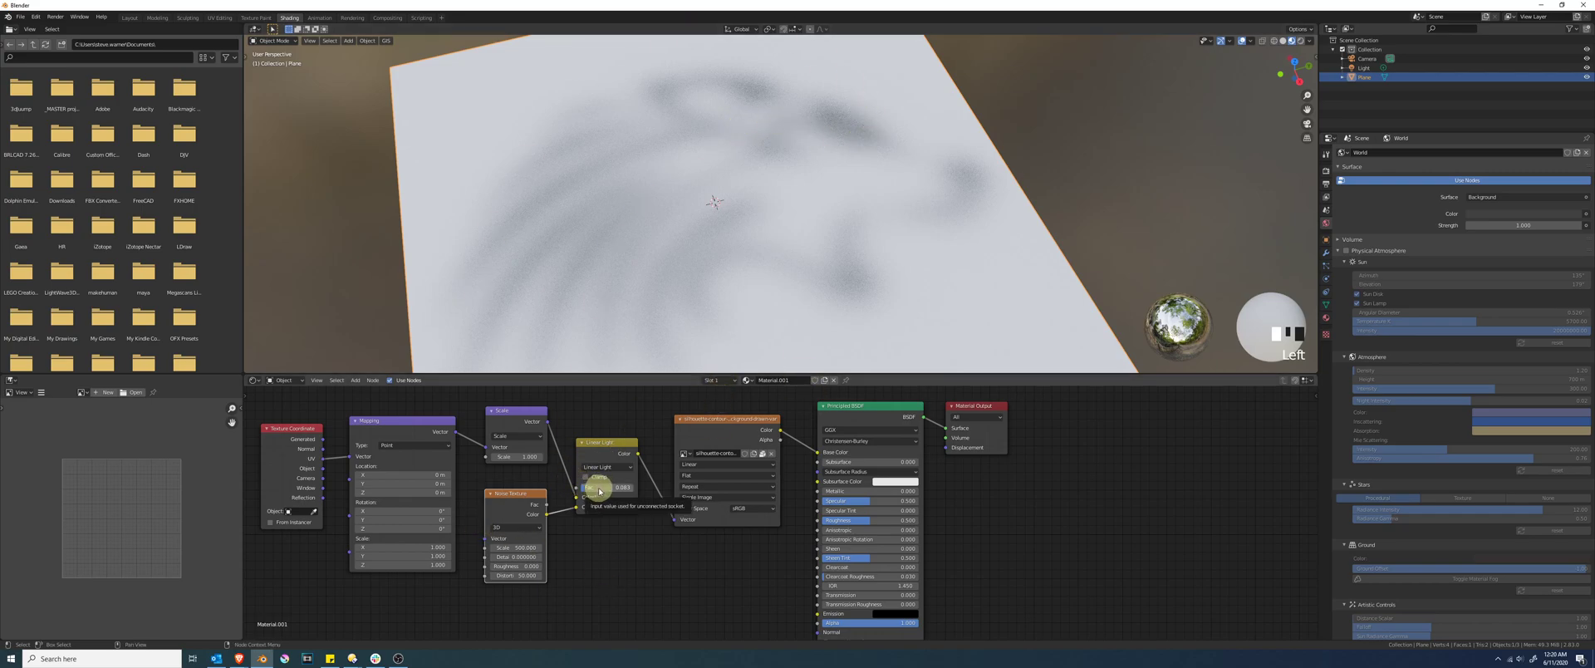
pyautogui.moveTo(601, 489); pyautogui.dragTo(518, 491)
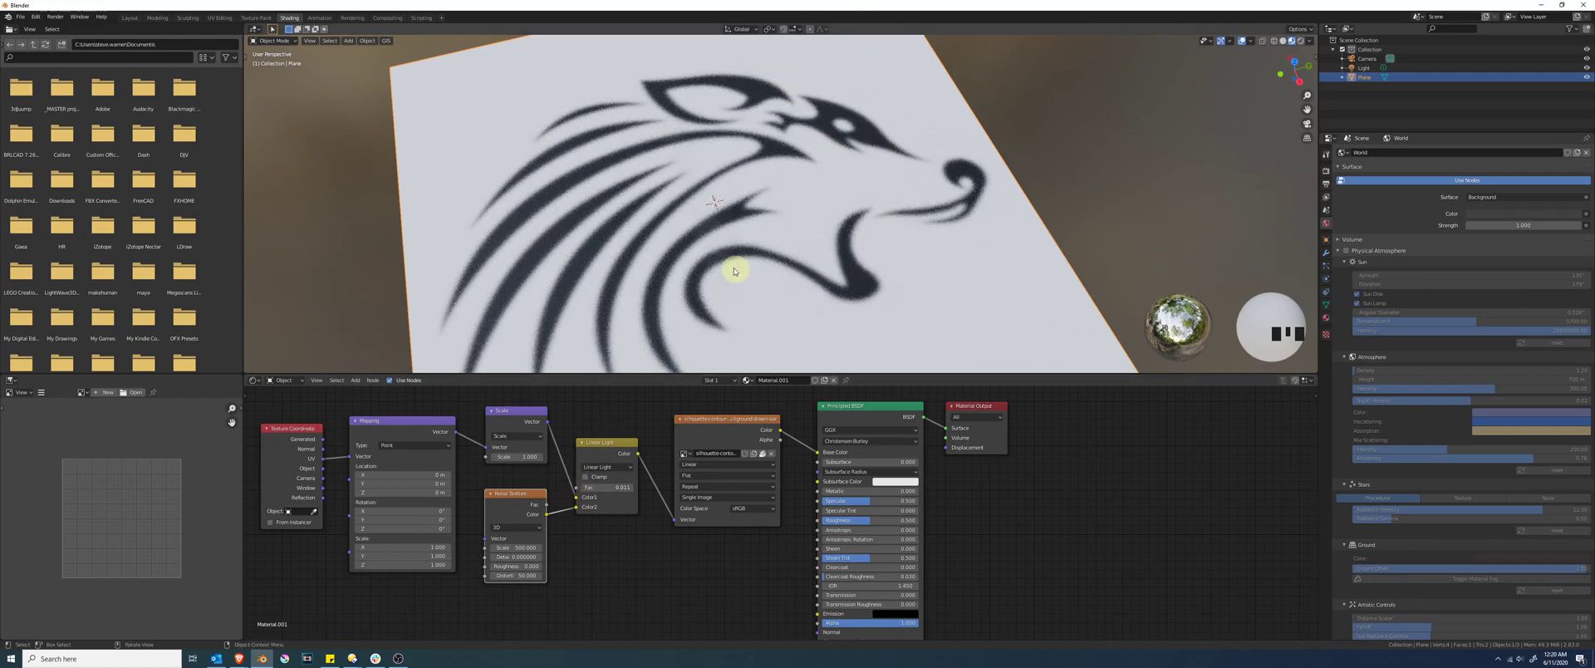
pyautogui.scroll(4, 706, 261)
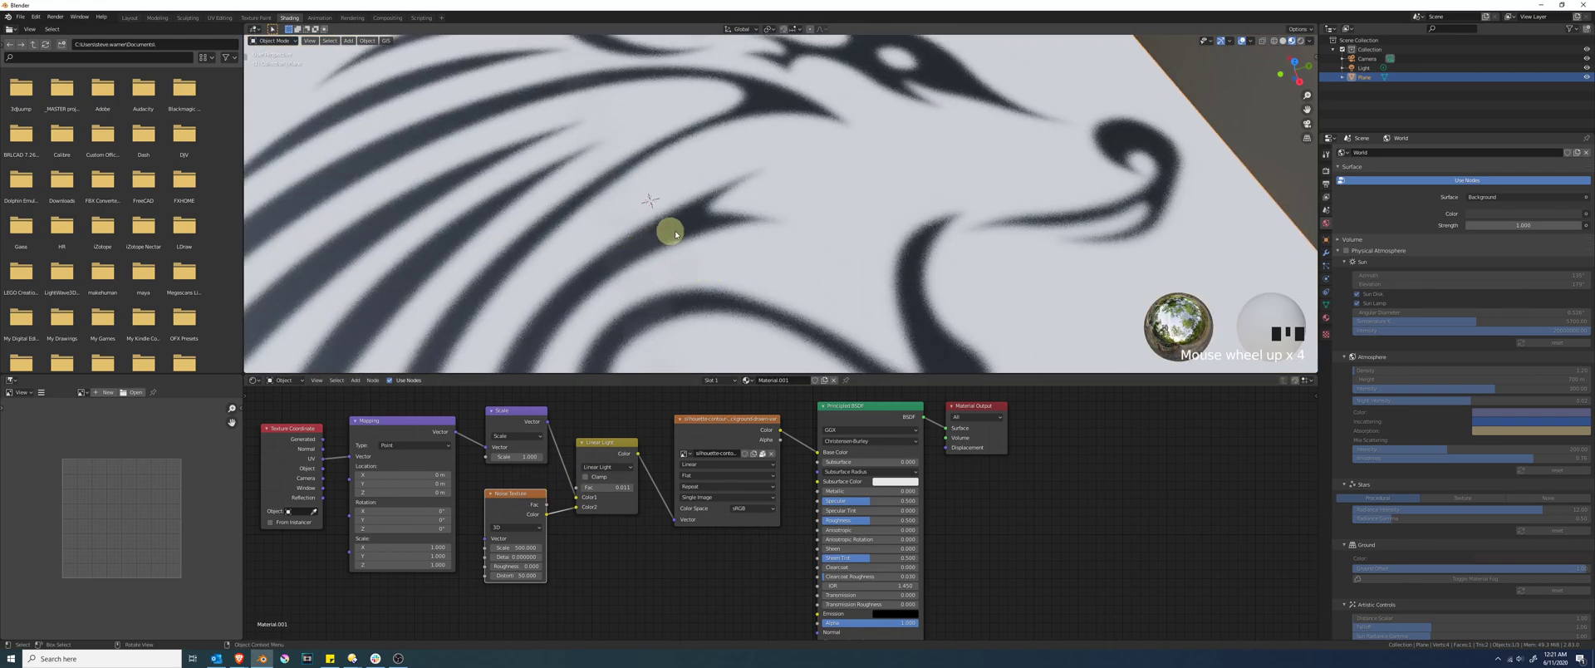
pyautogui.scroll(2, 677, 249)
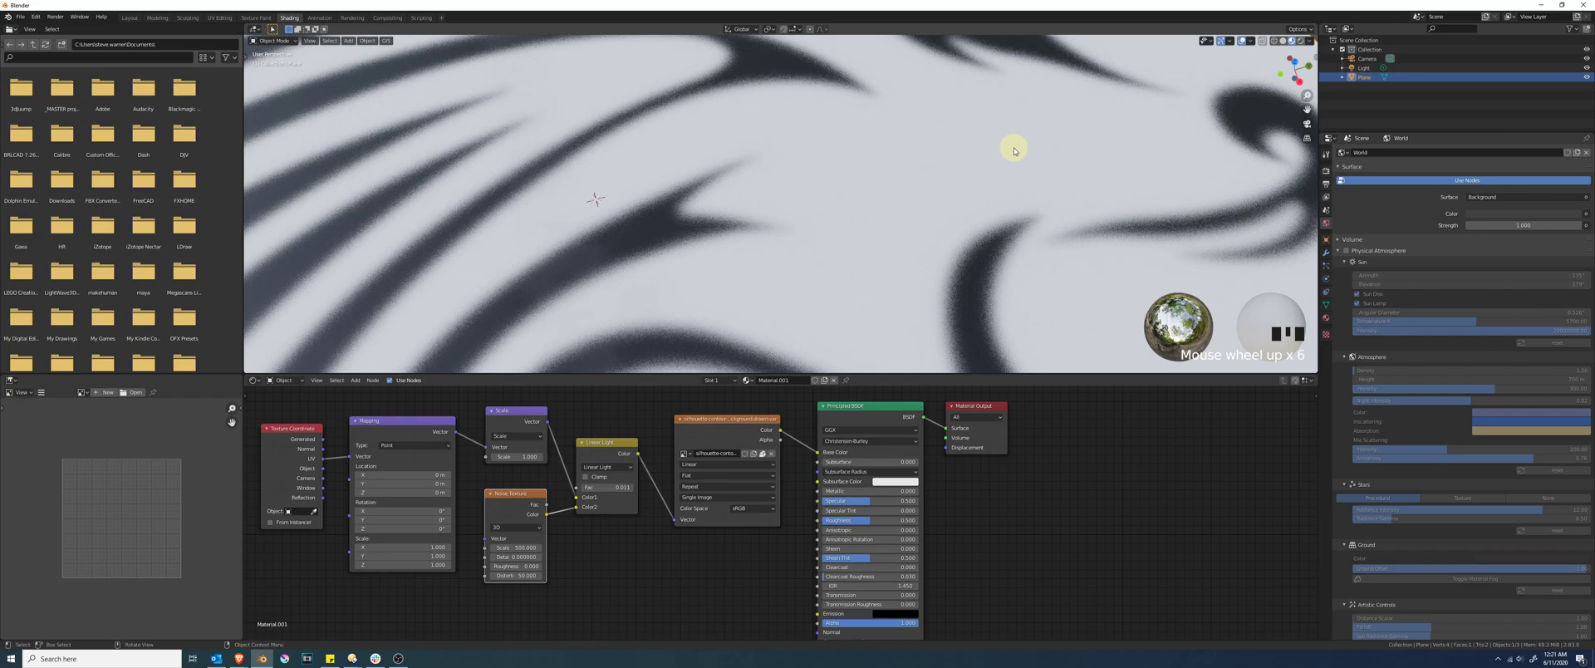
# Step: Raise the Eevee viewport samples in Render properties to 512 and zoom out to view the plane
pyautogui.click(1326, 171)
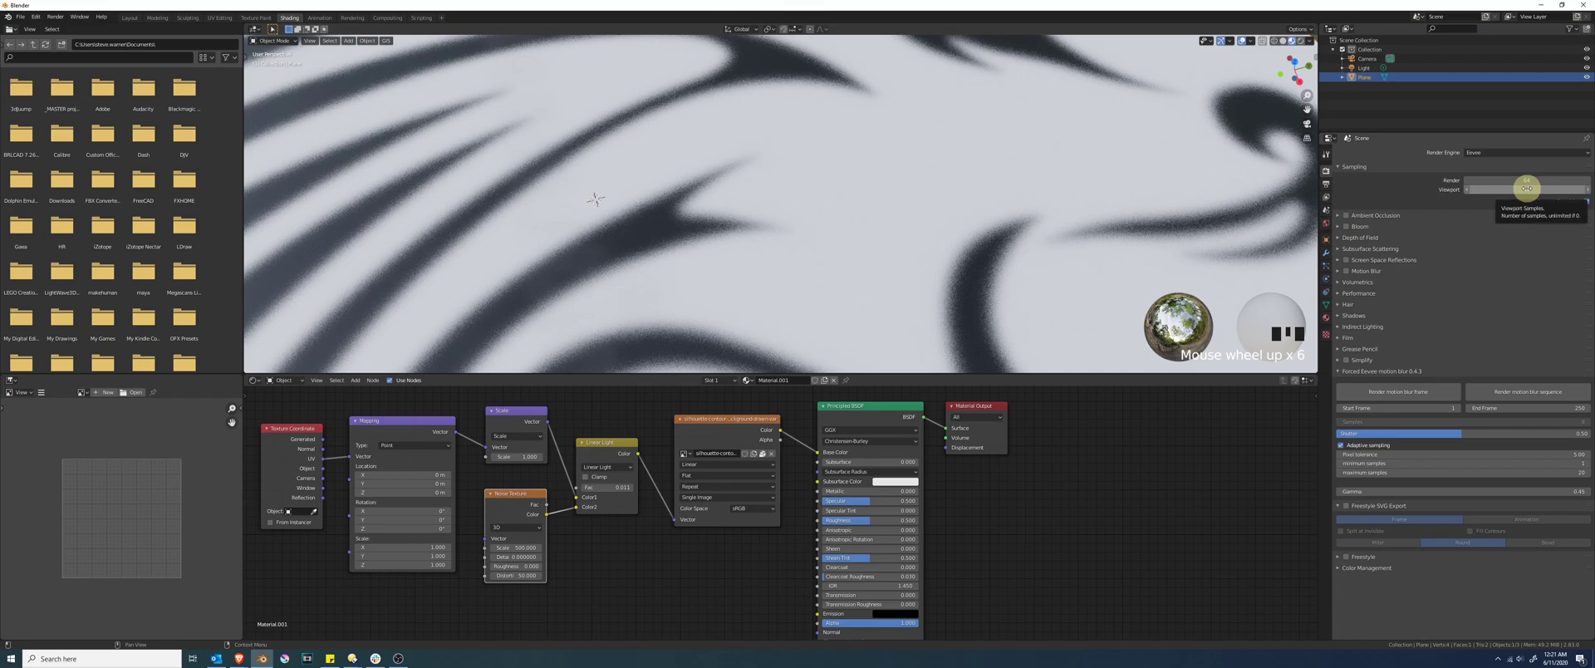
pyautogui.click(1527, 188)
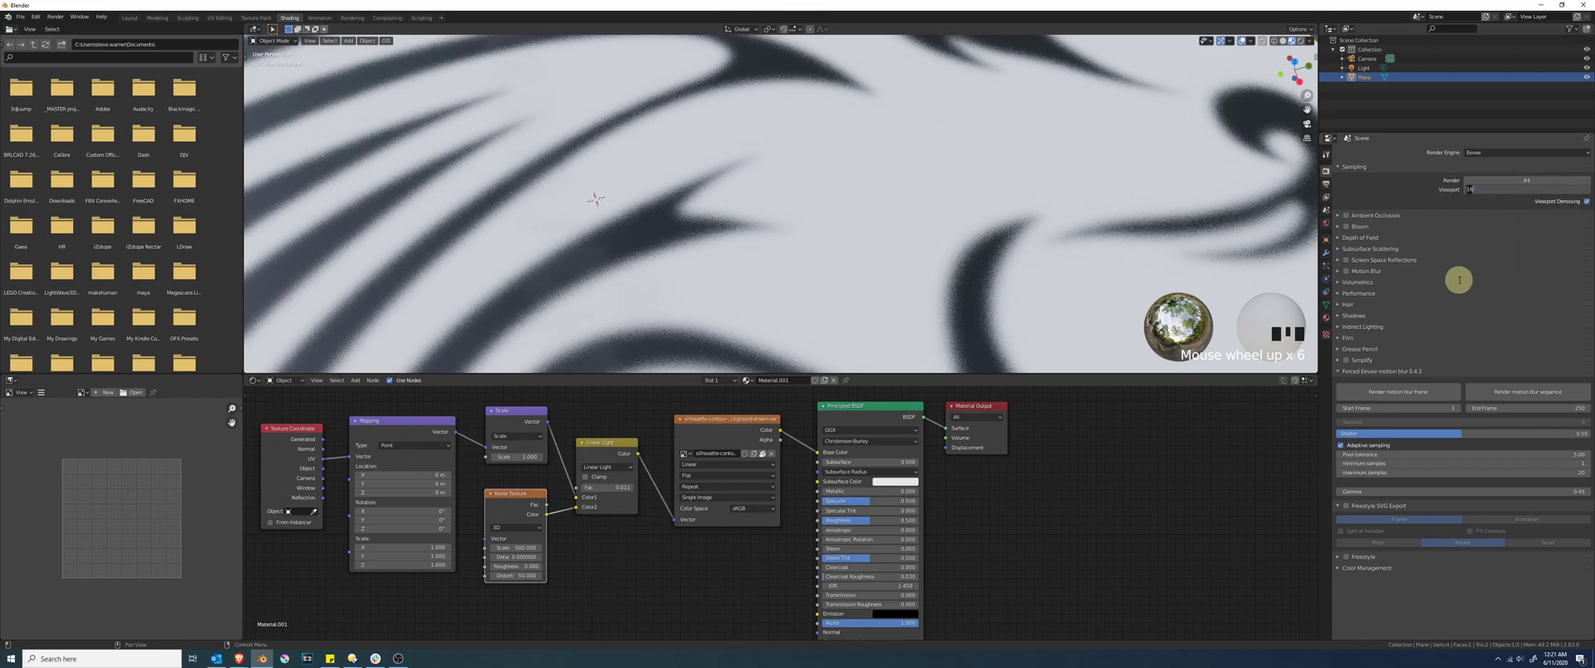
pyautogui.write('512')
pyautogui.press('Return')
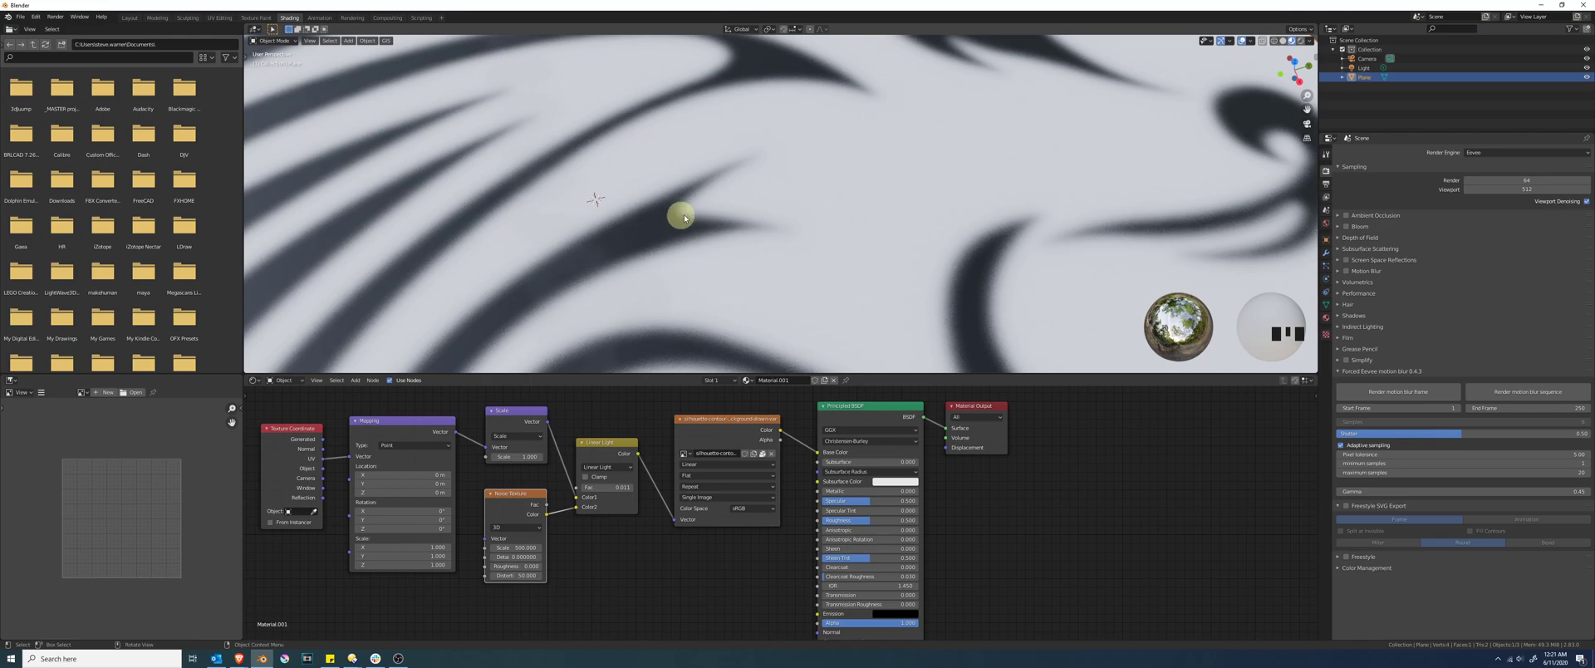
pyautogui.scroll(-4, 702, 214)
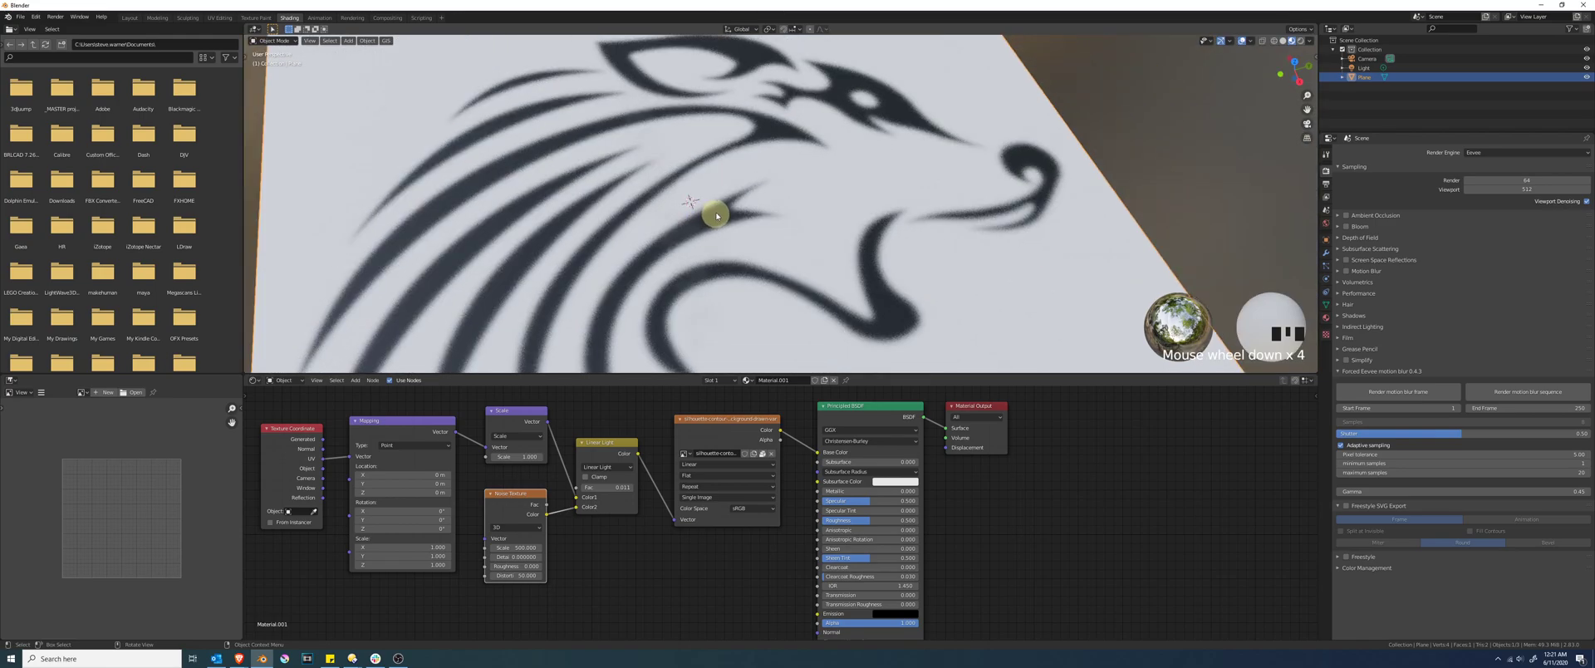
pyautogui.scroll(-2, 717, 215)
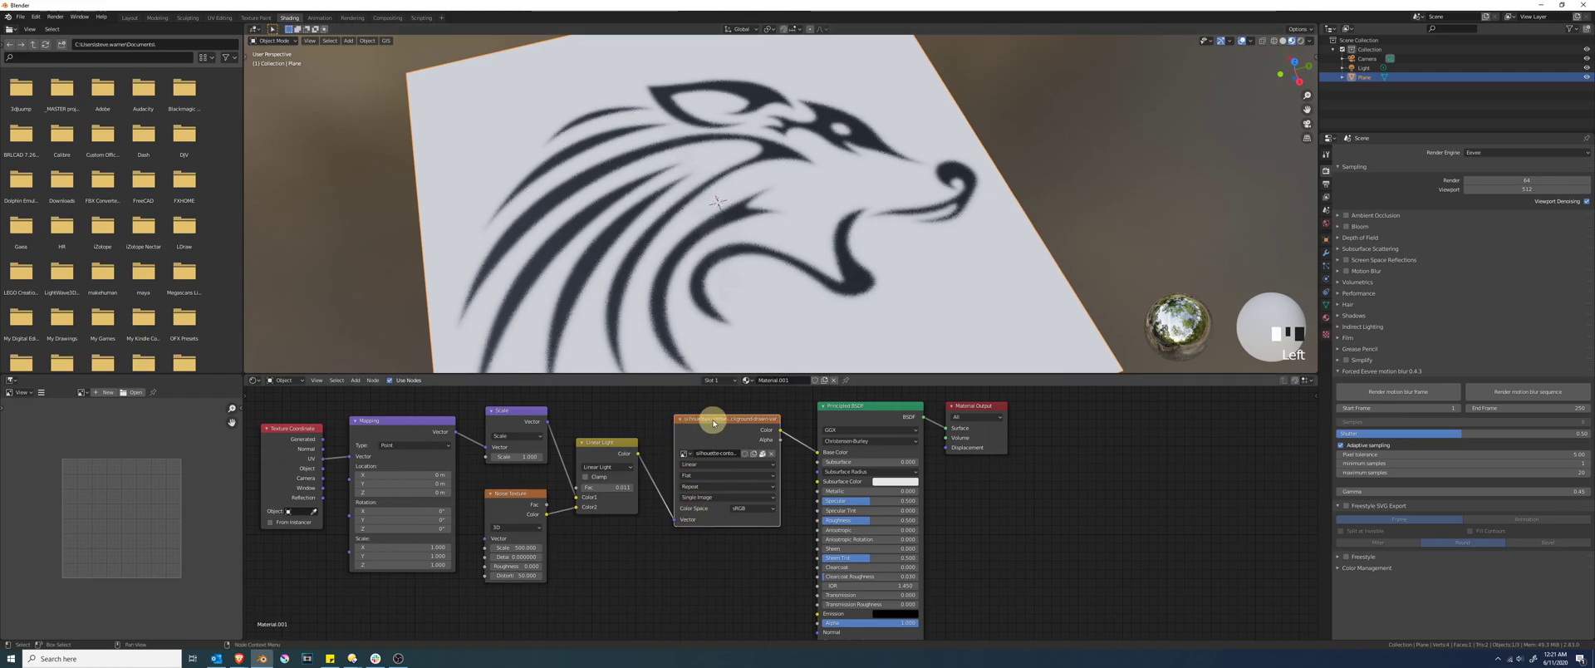
# Step: Add a Voronoi Texture, wiring its Color to Base Color and the Linear Light result into its Vector
pyautogui.moveTo(728, 455); pyautogui.dragTo(722, 452)
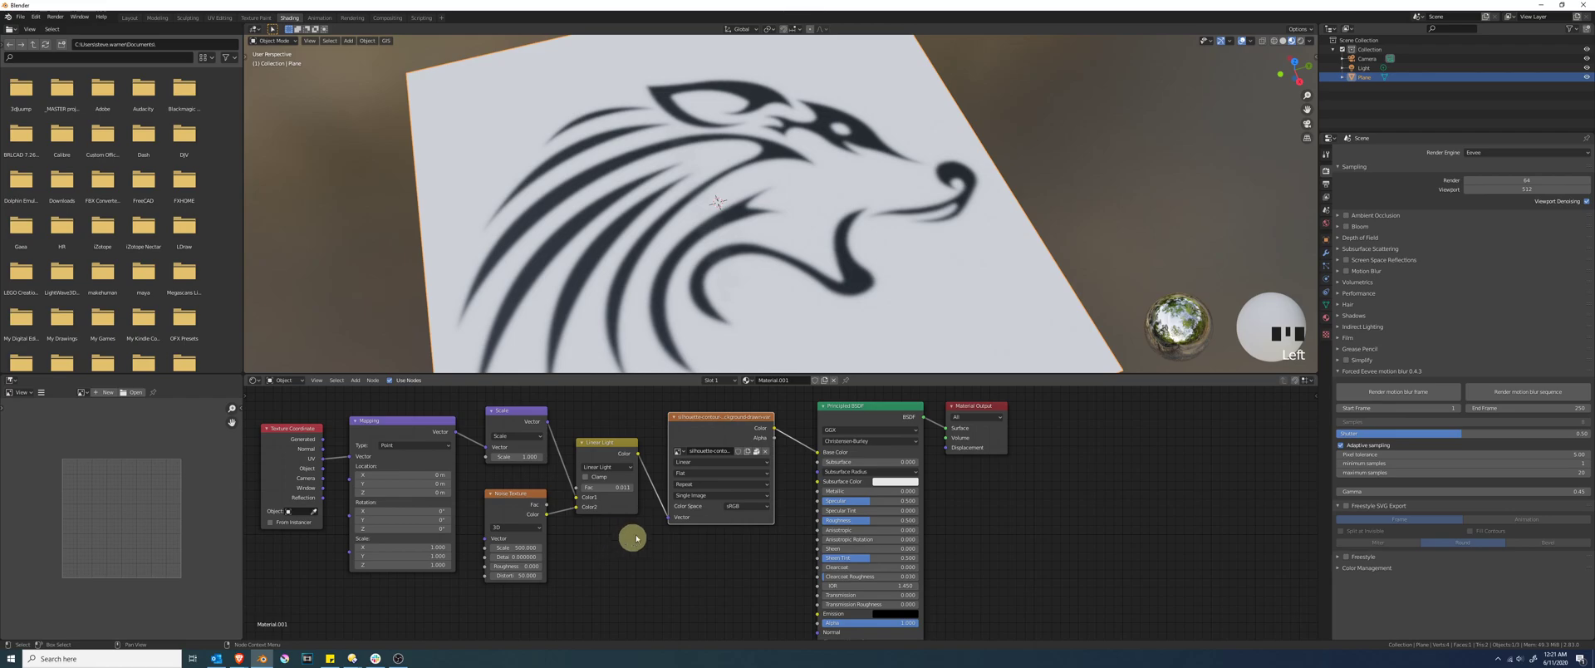
pyautogui.moveTo(646, 559); pyautogui.dragTo(625, 523, button='middle')
pyautogui.hotkey('shift', 'a')
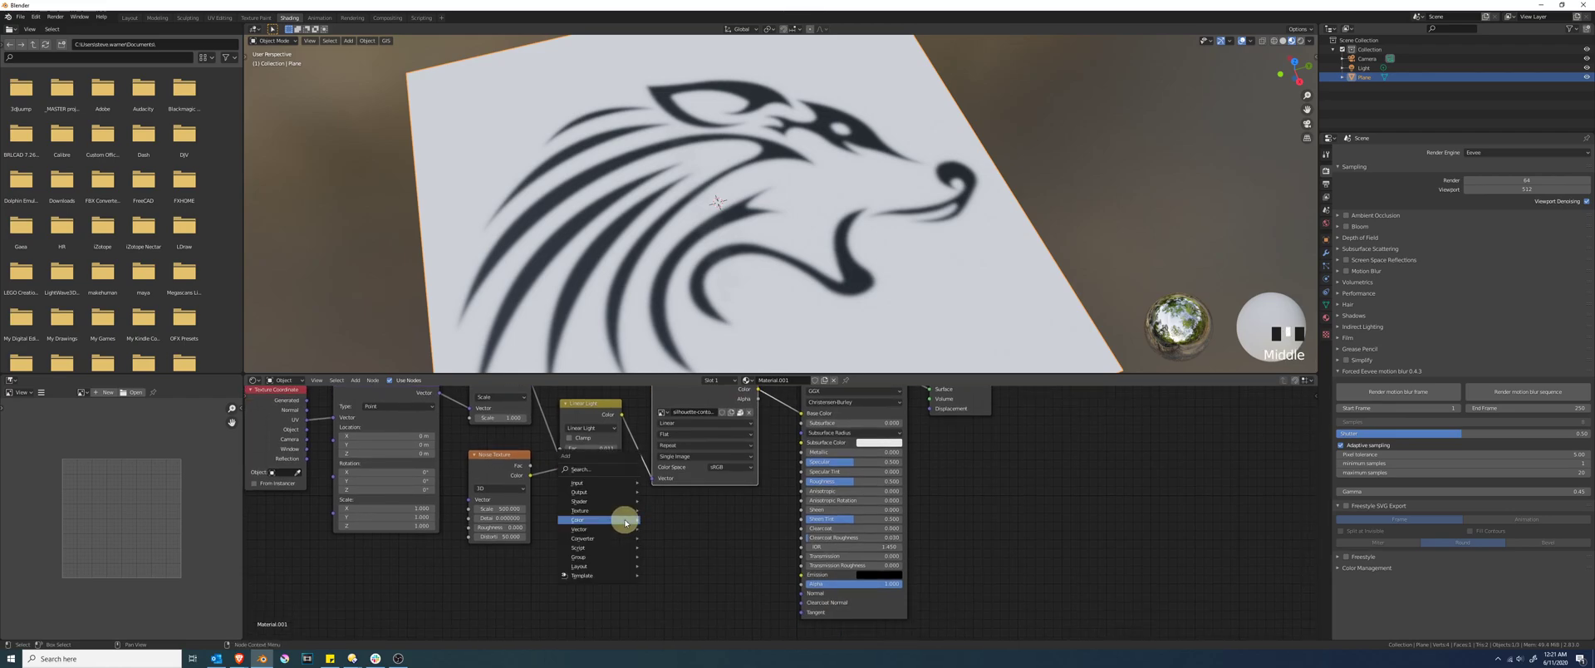
pyautogui.moveTo(623, 510)
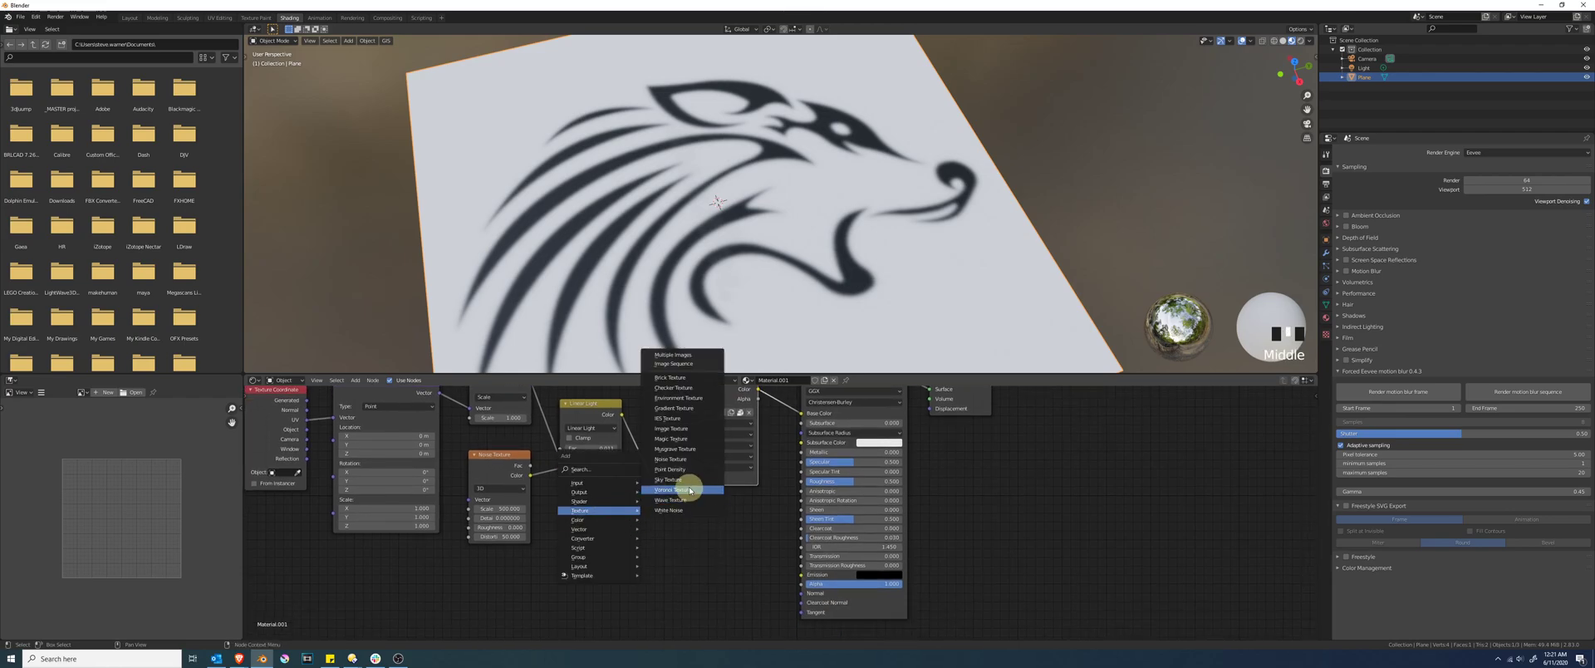
pyautogui.click(682, 489)
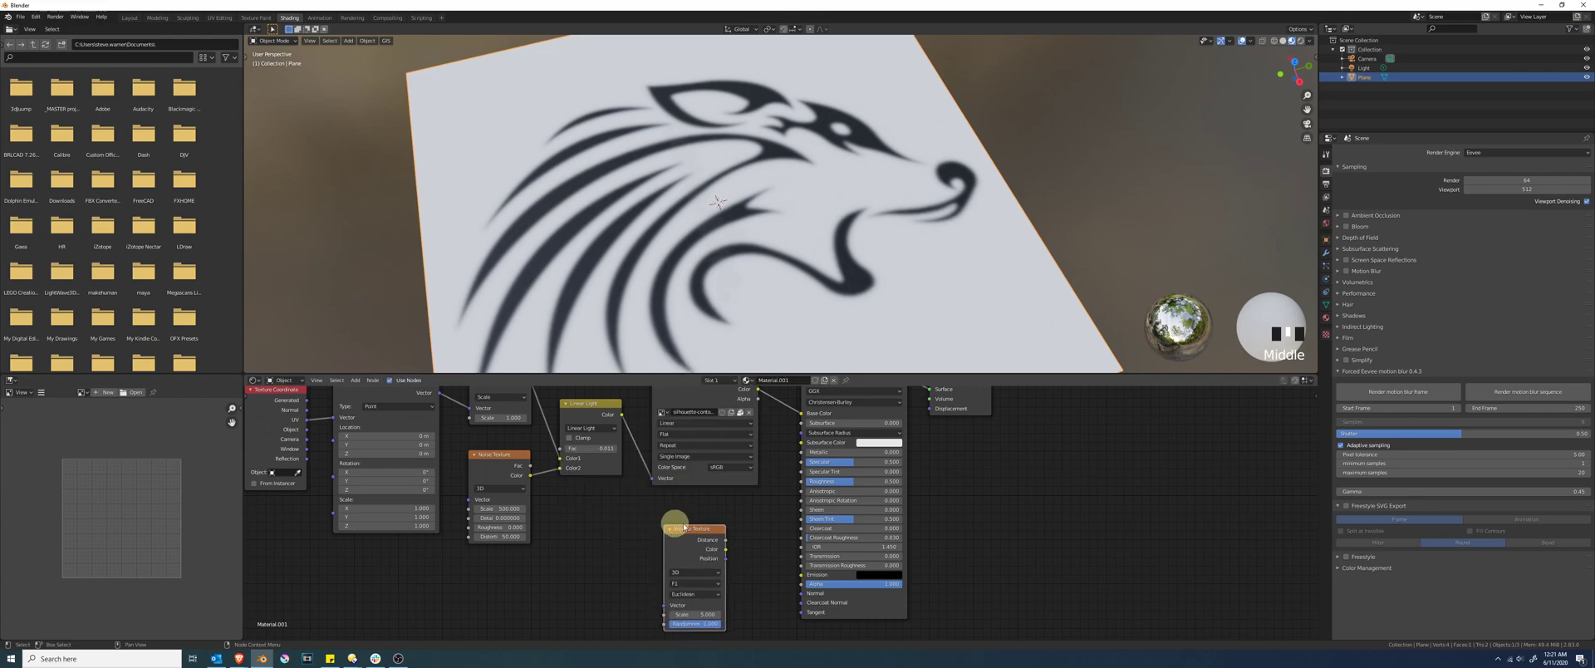
pyautogui.moveTo(737, 526); pyautogui.dragTo(801, 412)
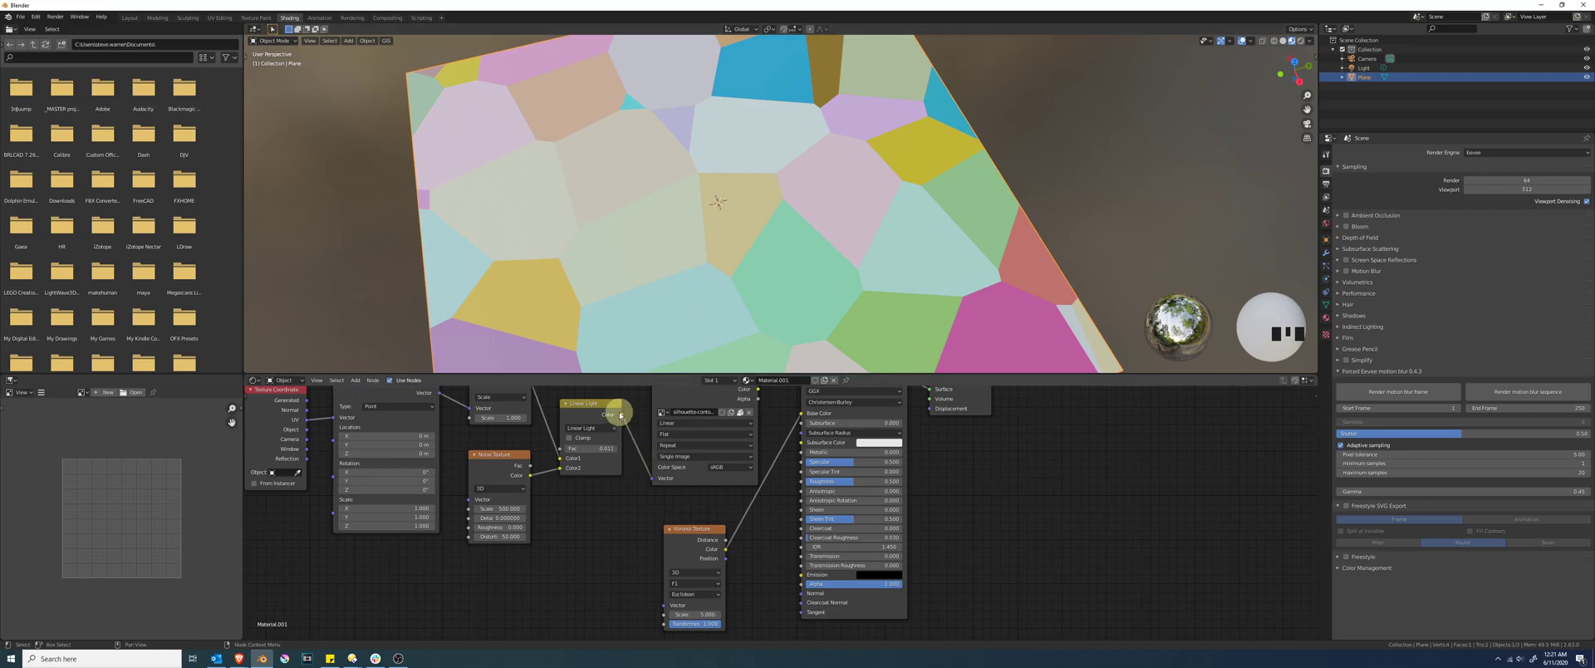
pyautogui.moveTo(623, 416); pyautogui.dragTo(664, 606)
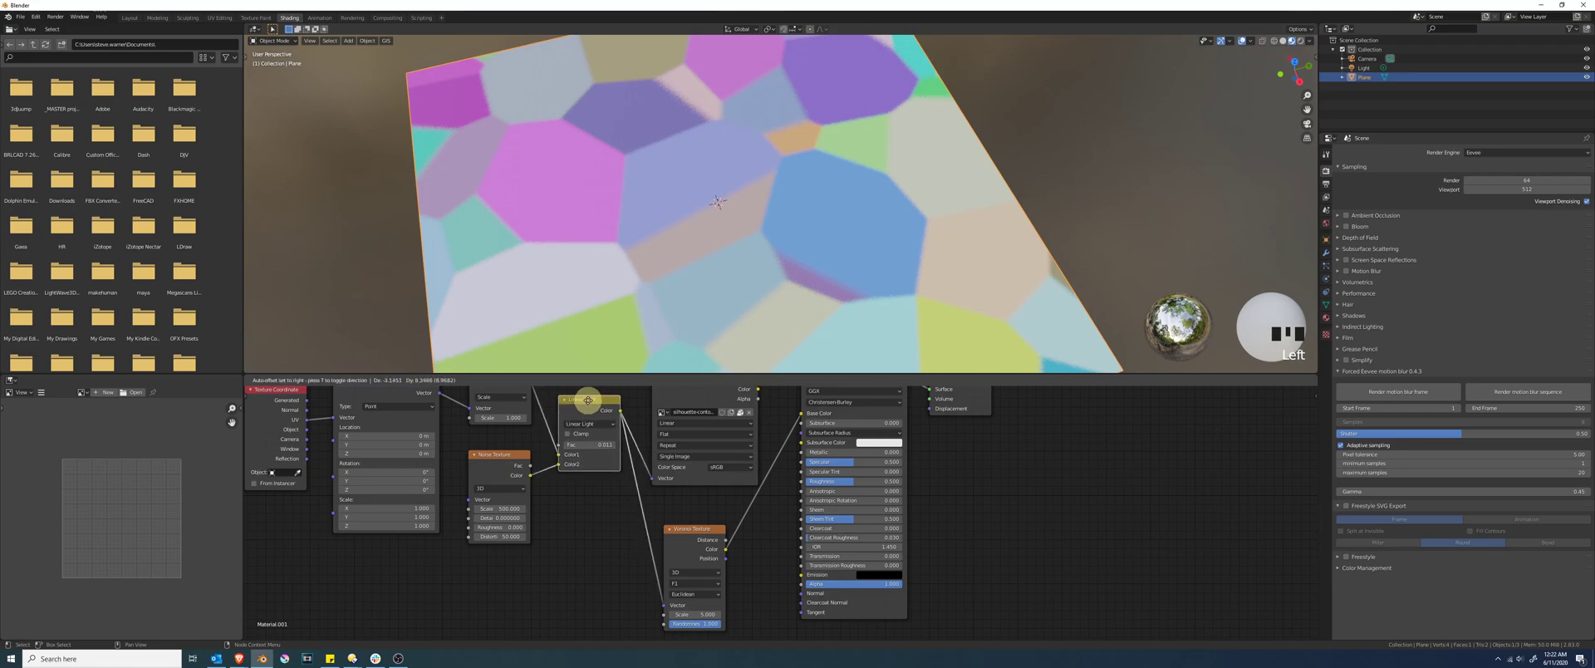
# Step: Switch the blend node to Mix and try a tiny factor value
pyautogui.moveTo(587, 497); pyautogui.dragTo(585, 547, button='middle')
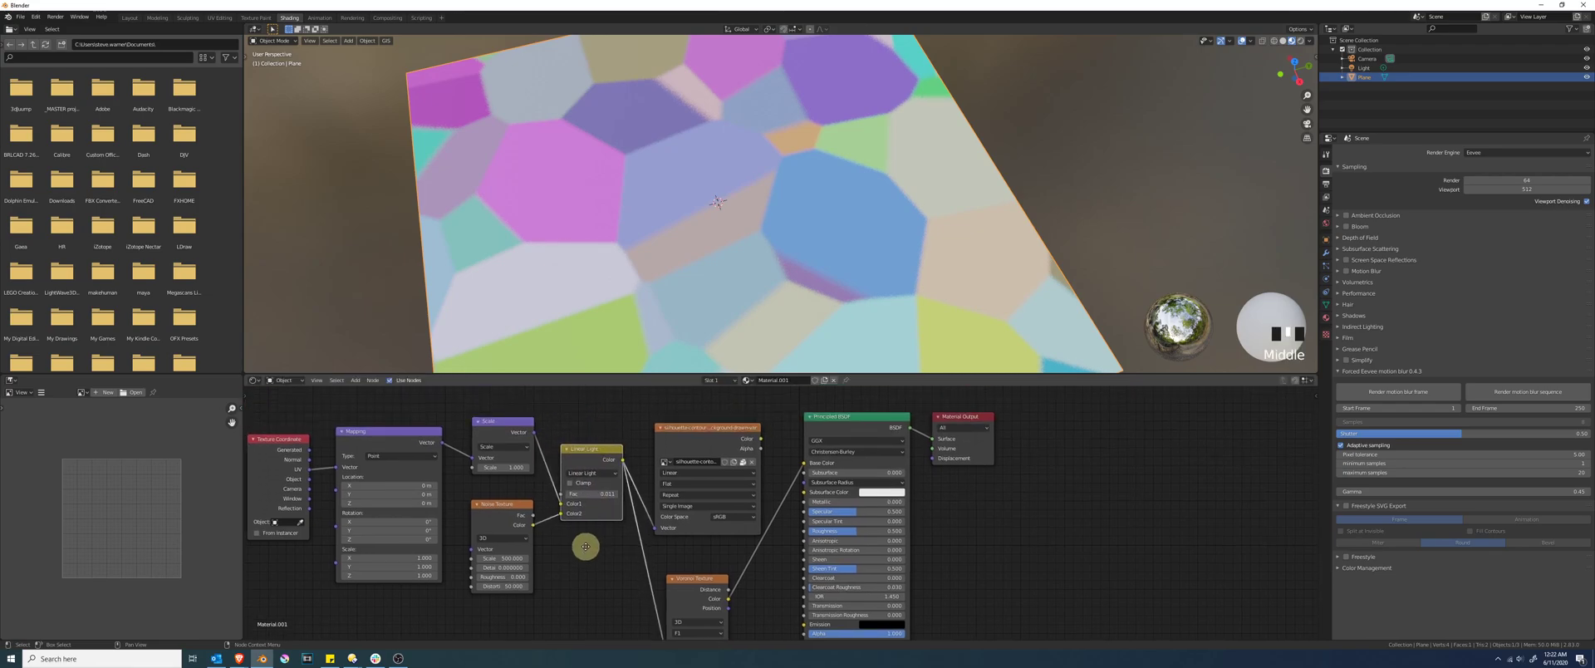
pyautogui.click(588, 471)
pyautogui.click(587, 464)
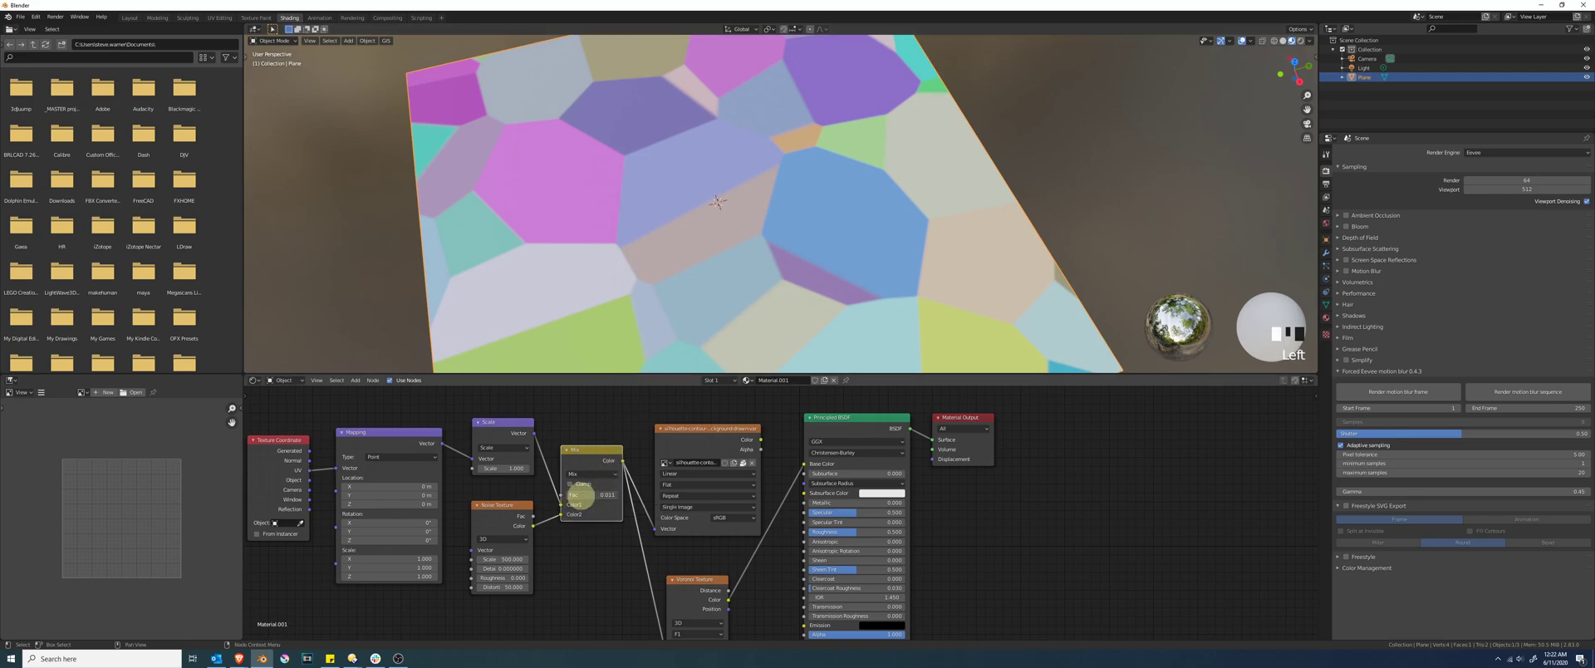
pyautogui.moveTo(581, 496); pyautogui.dragTo(576, 496)
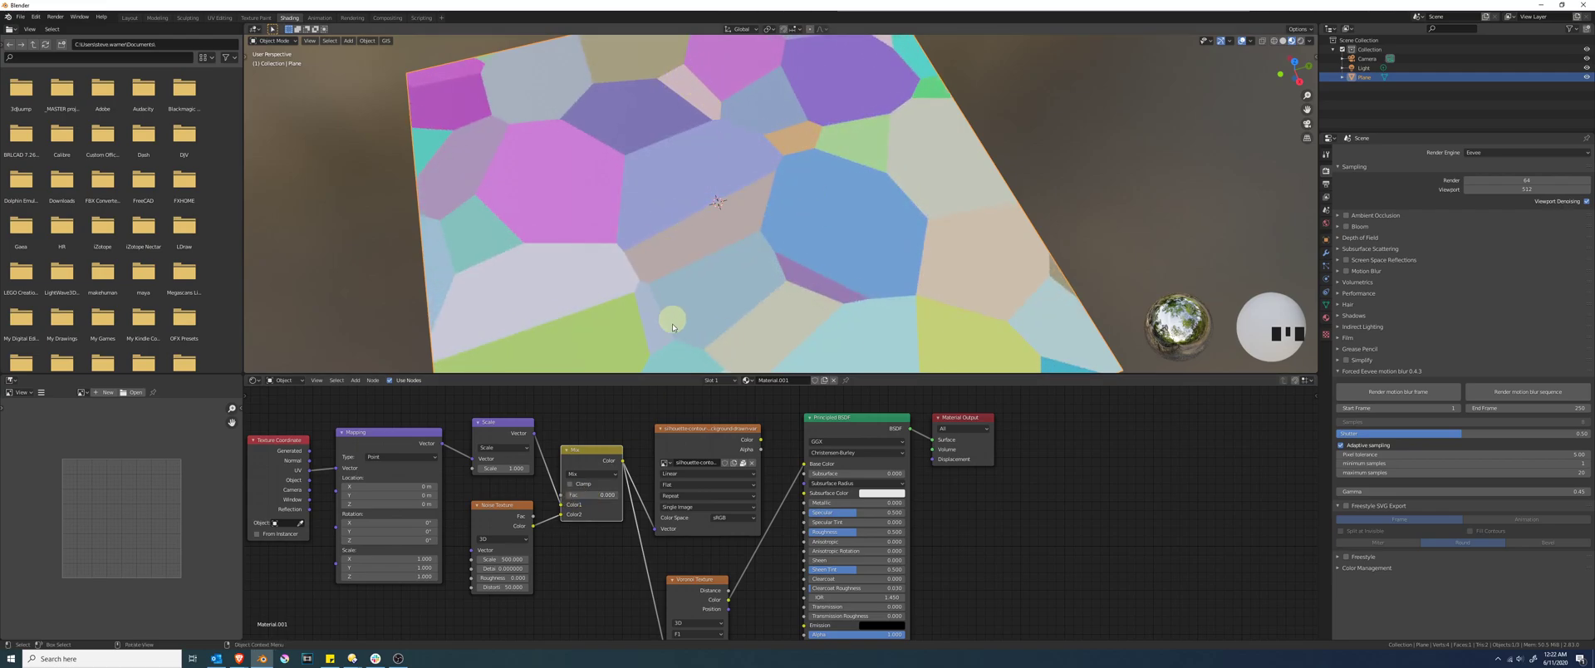
pyautogui.moveTo(582, 494); pyautogui.dragTo(579, 494)
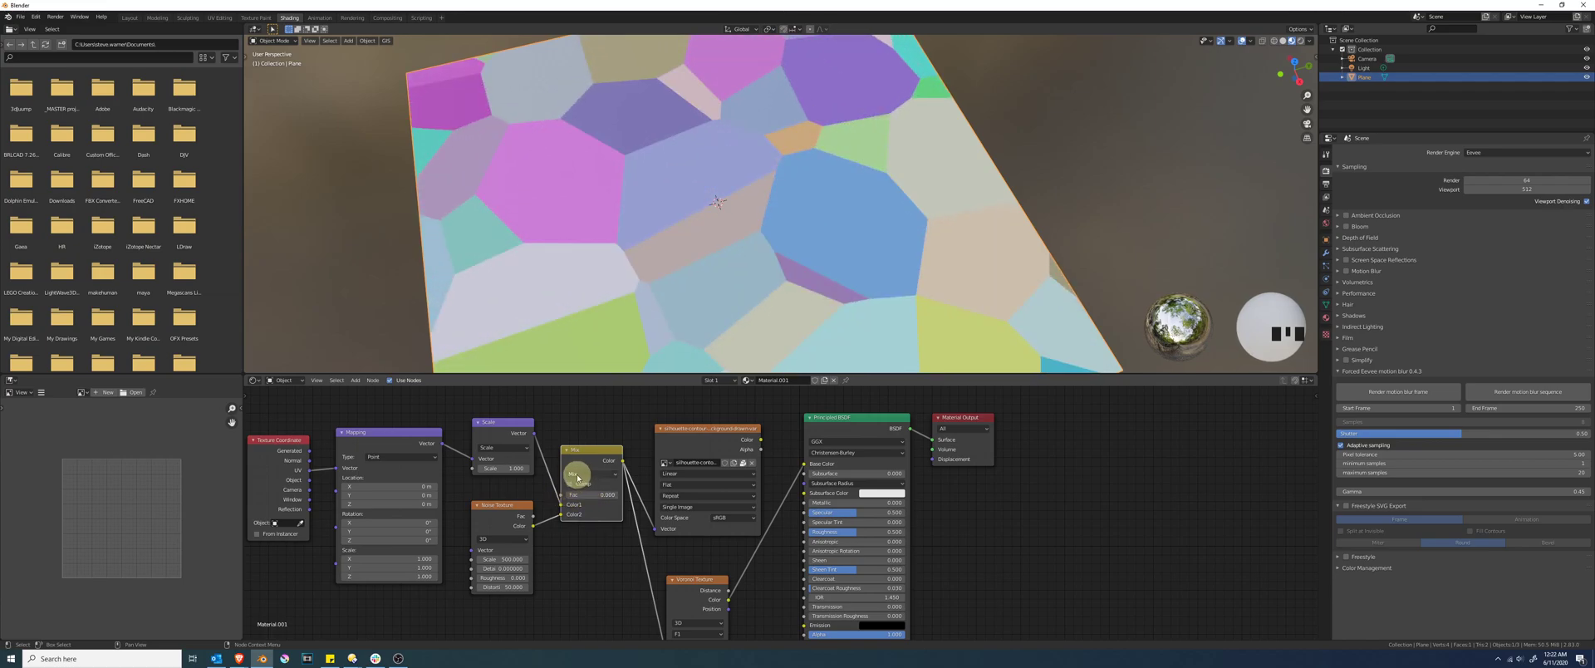
# Step: Return the blend mode to Linear Light and raise its factor slightly
pyautogui.click(577, 475)
pyautogui.click(585, 387)
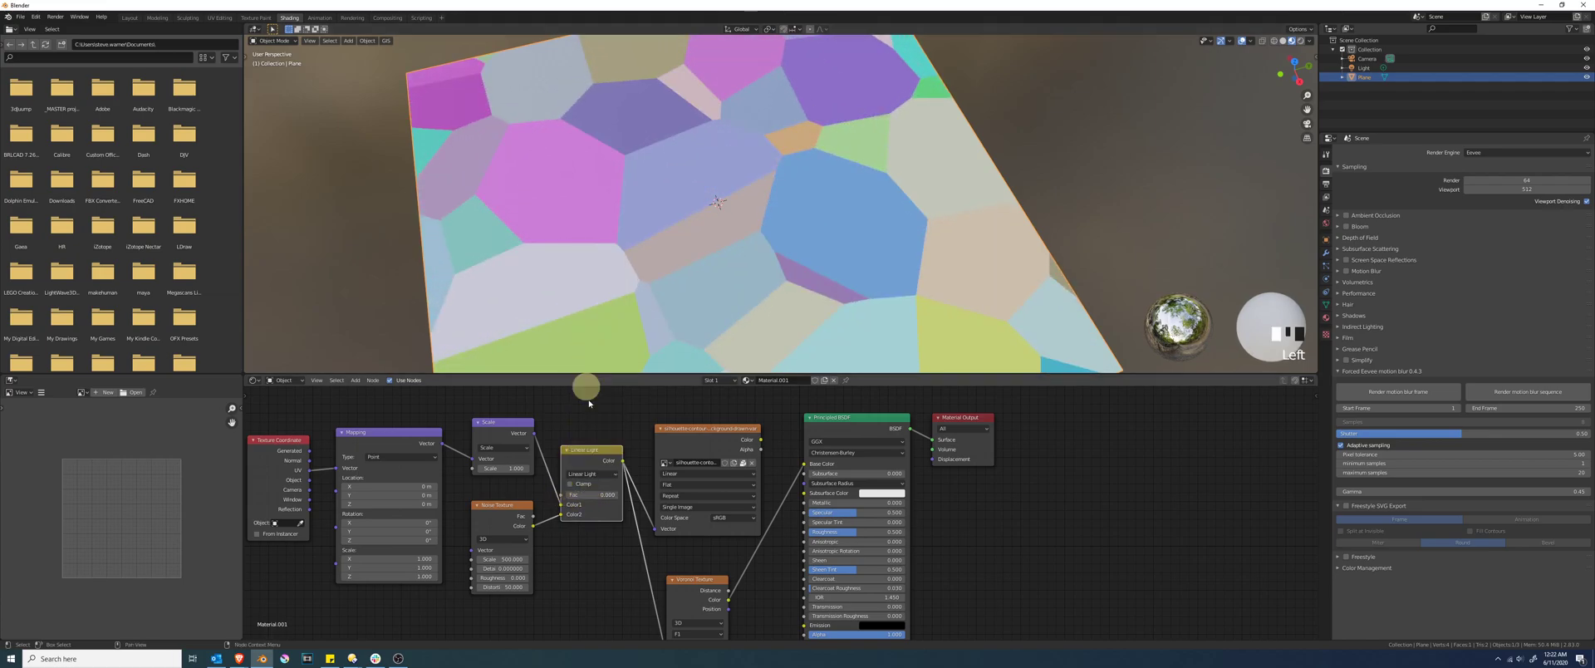
pyautogui.moveTo(582, 496); pyautogui.dragTo(568, 496)
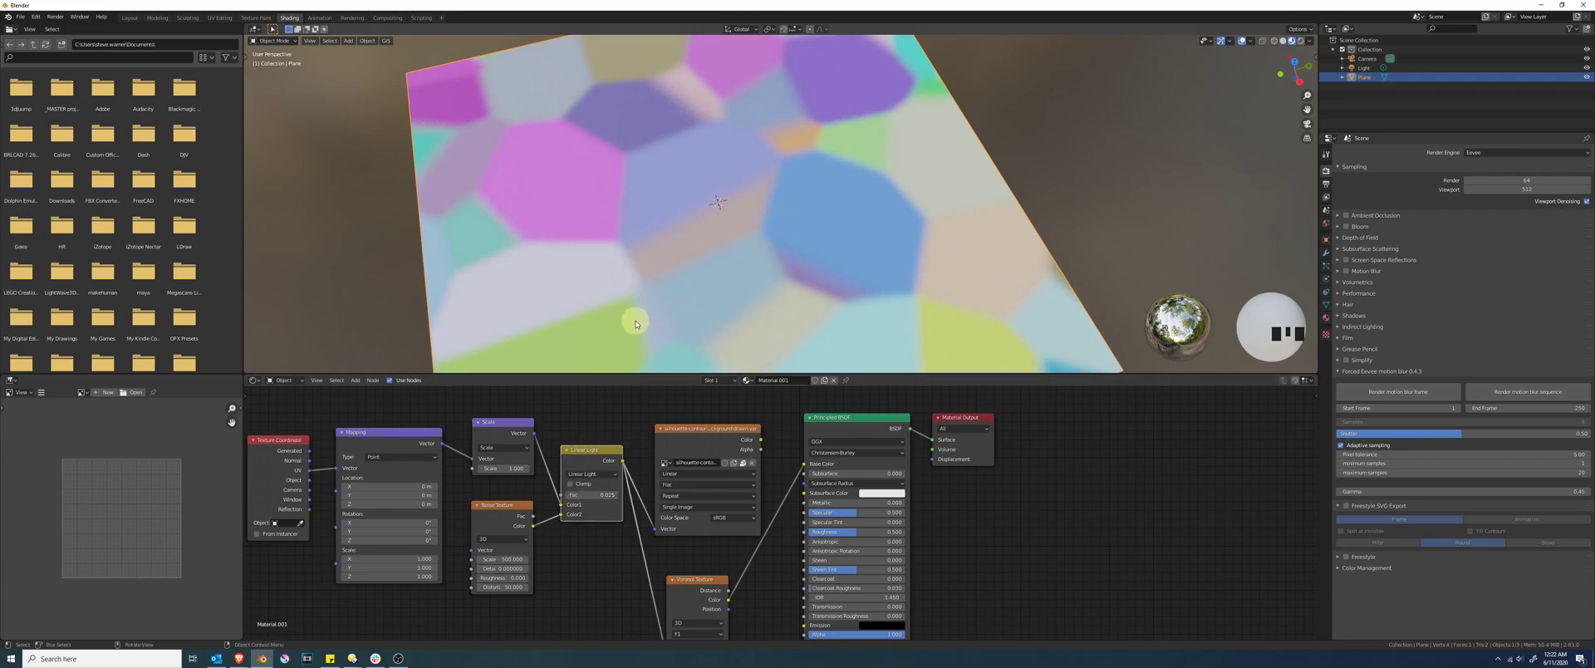